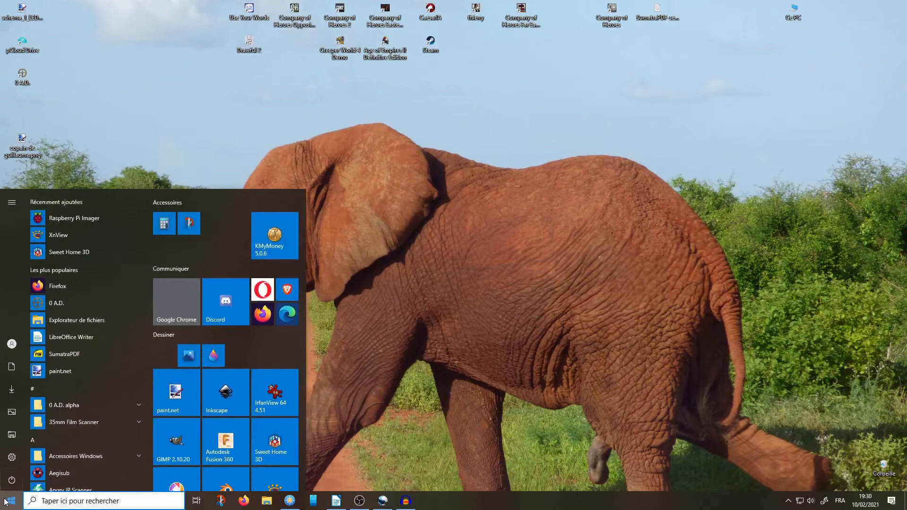
Search Windows for "explor" and open the file explorer (Explorateur de fichiers).
mouse_move(7, 446)
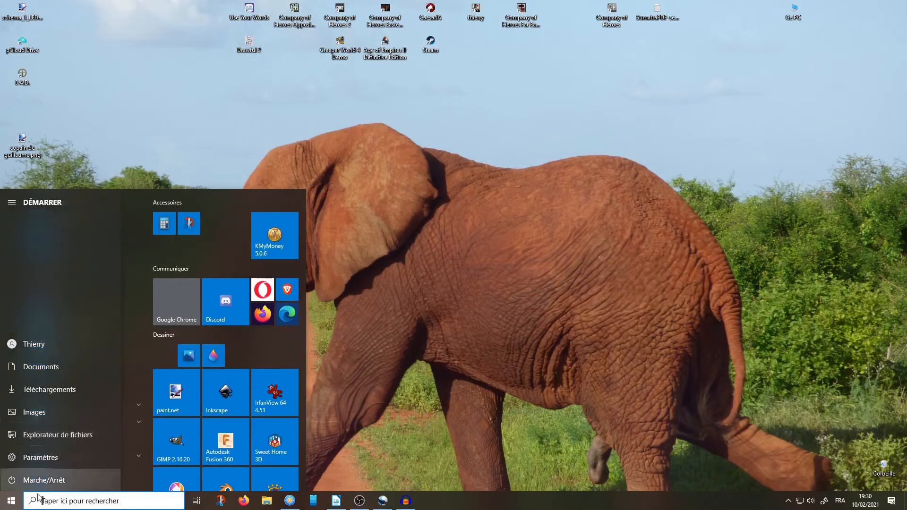
click(58, 503)
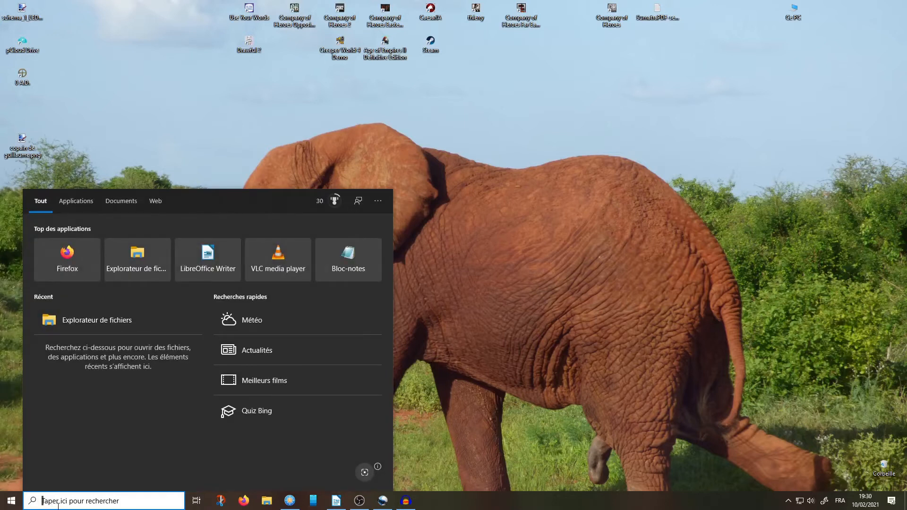
text(explor)
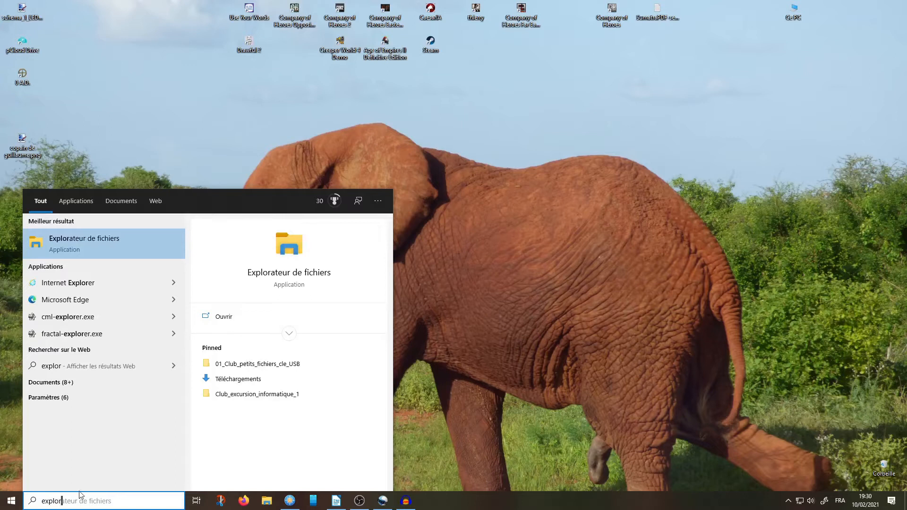
click(67, 242)
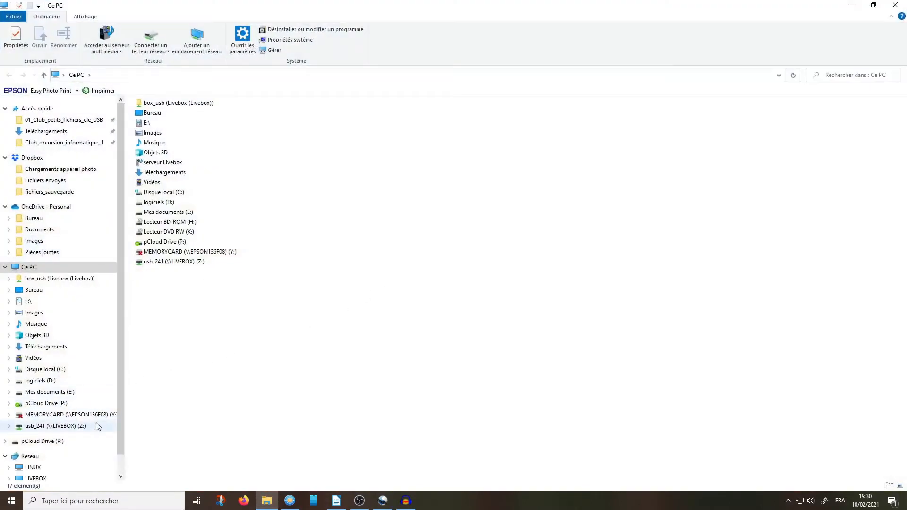
Go to the Images folder of this PC and open its vrac subfolder.
click(42, 313)
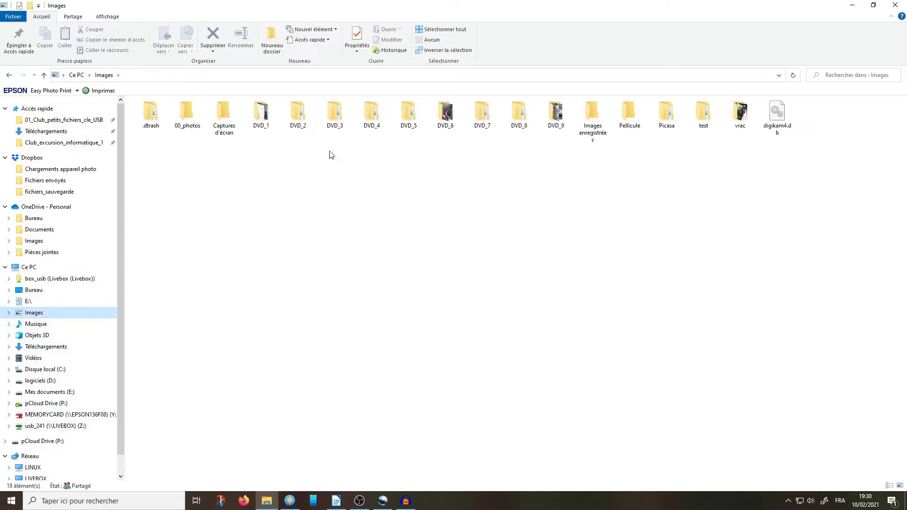
double_click(740, 115)
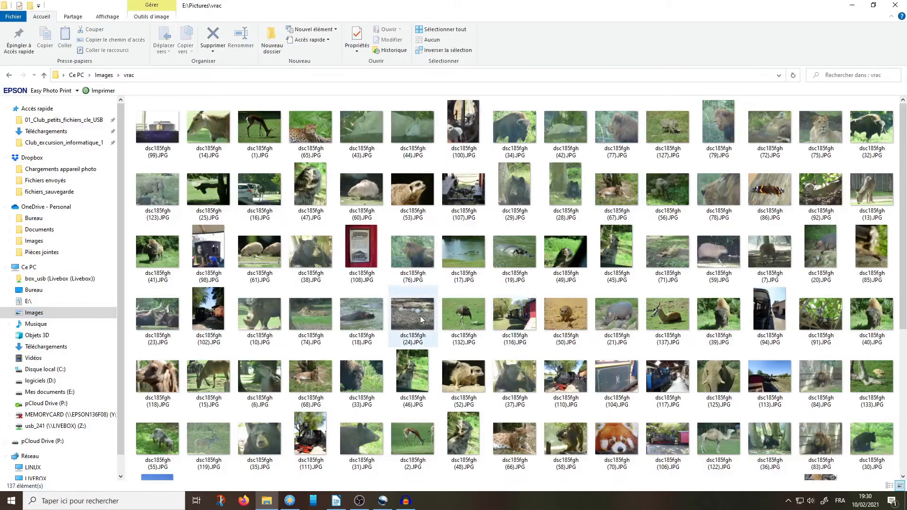
mouse_move(420, 317)
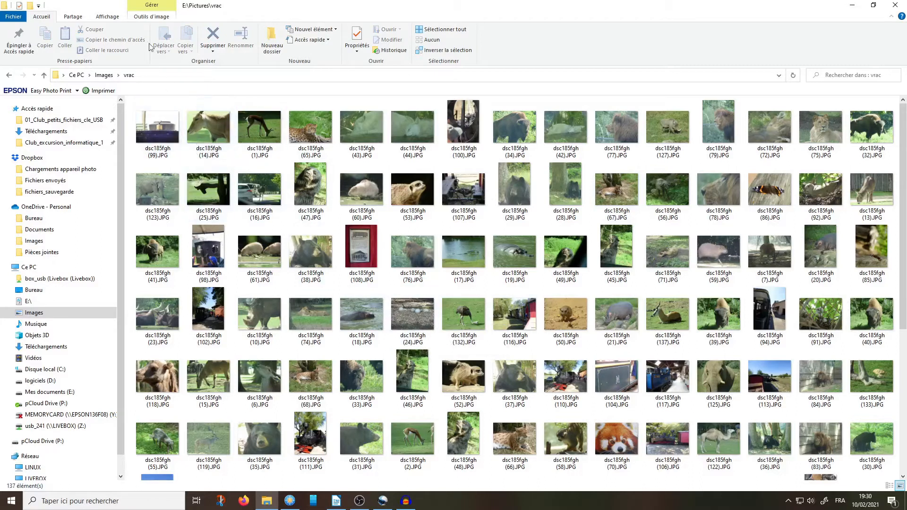
Try the medium icon and very large icon layouts on the photos in the vrac folder.
click(112, 18)
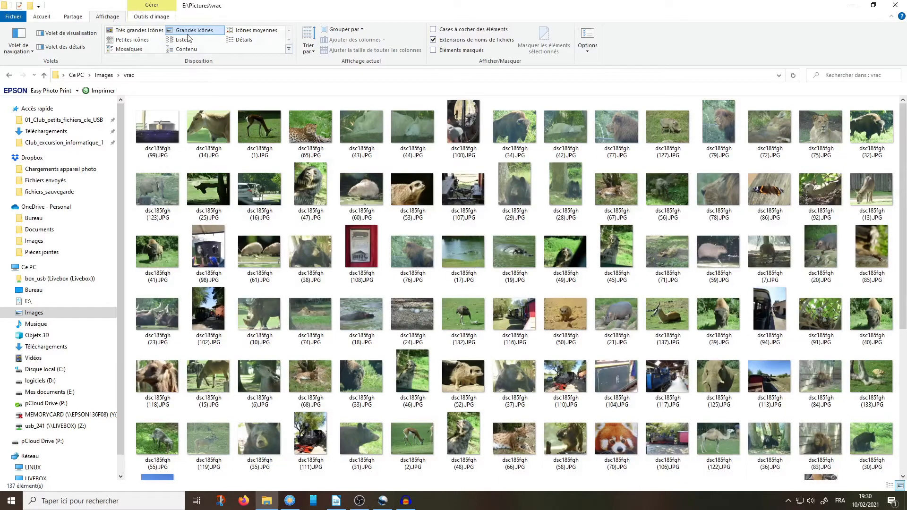
click(257, 31)
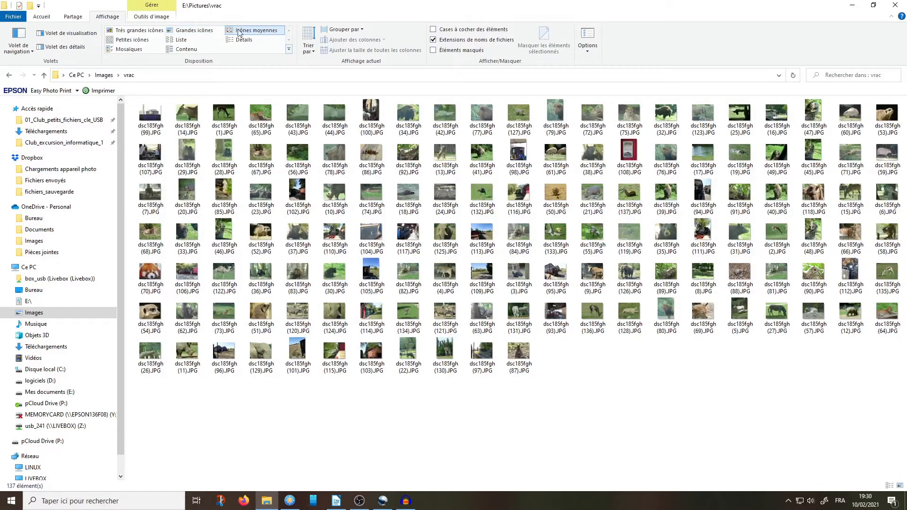
click(140, 32)
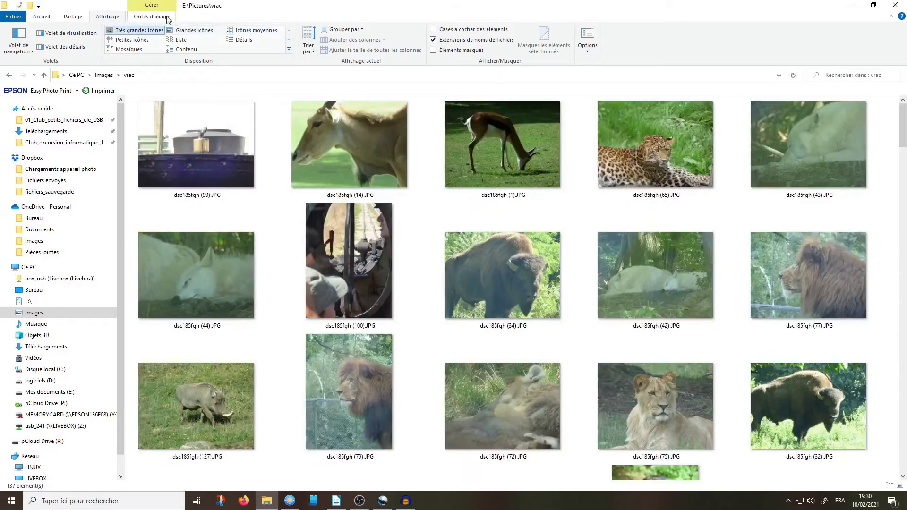
Show the vrac photos in the Détails layout with a wider Nom column, sorted by name in descending order.
click(244, 41)
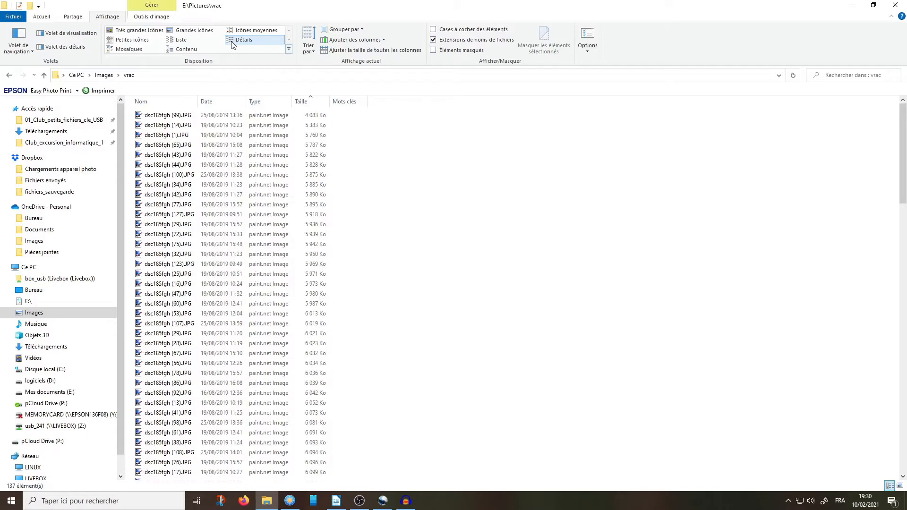
click(167, 105)
drag(197, 103, 240, 103)
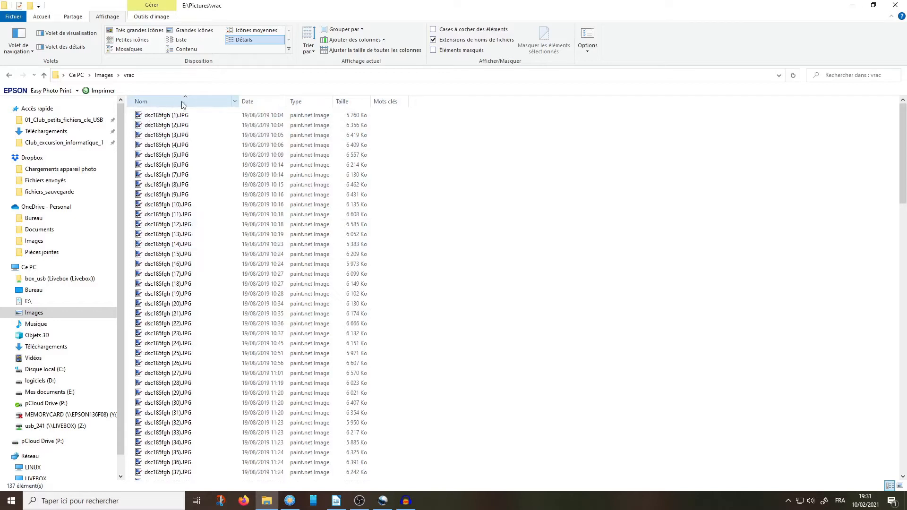
click(164, 103)
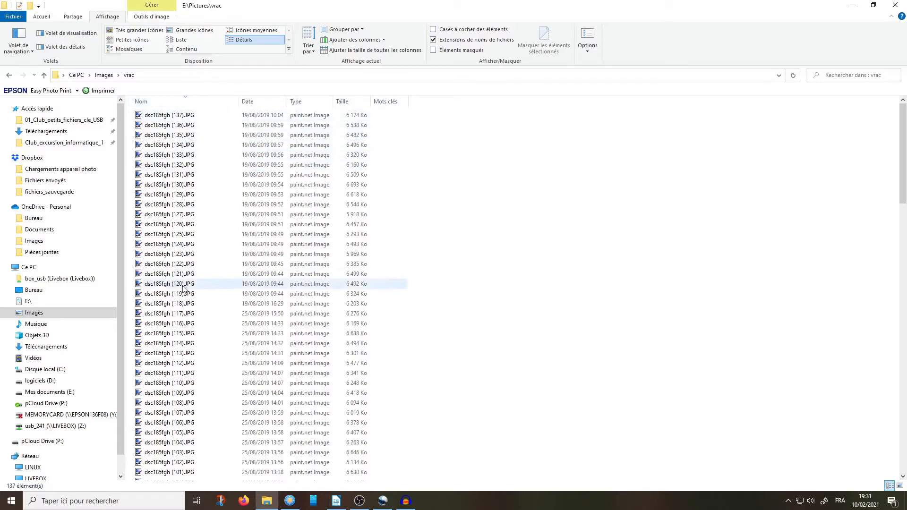
Sort the vrac photos by date in both directions, ending with the newest first.
click(263, 104)
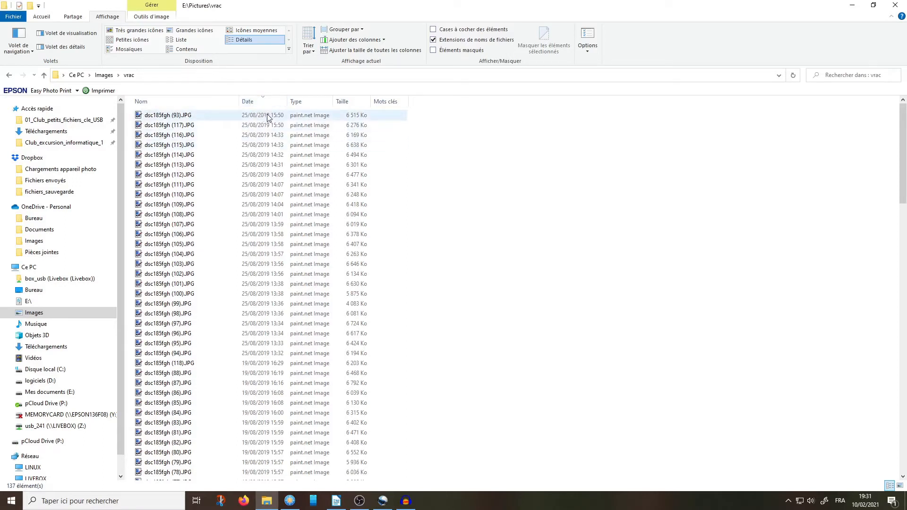
click(255, 107)
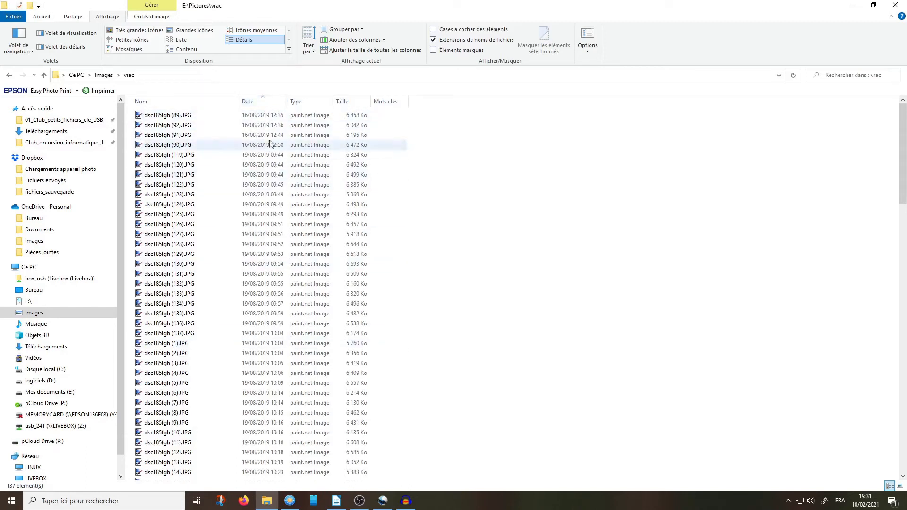
click(266, 102)
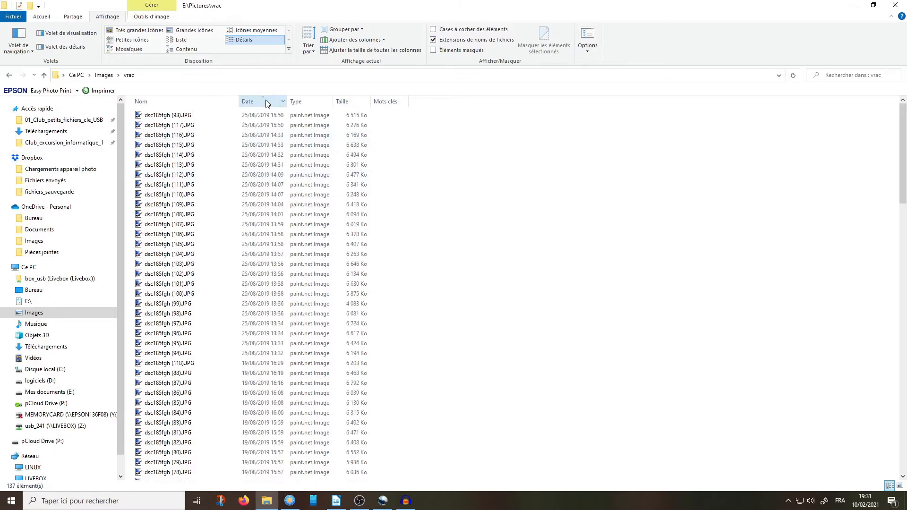
Sort the vrac photos by size with the largest first and display them as large icons.
click(347, 103)
click(347, 103)
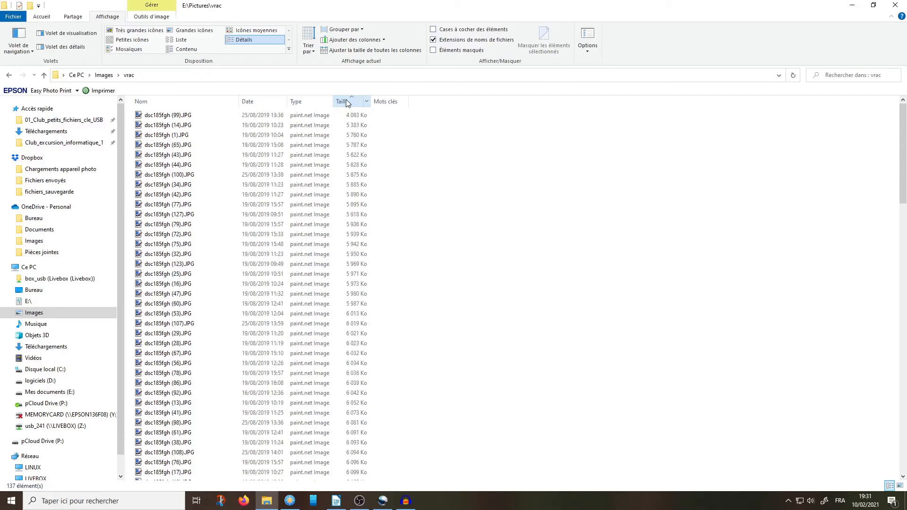
click(348, 103)
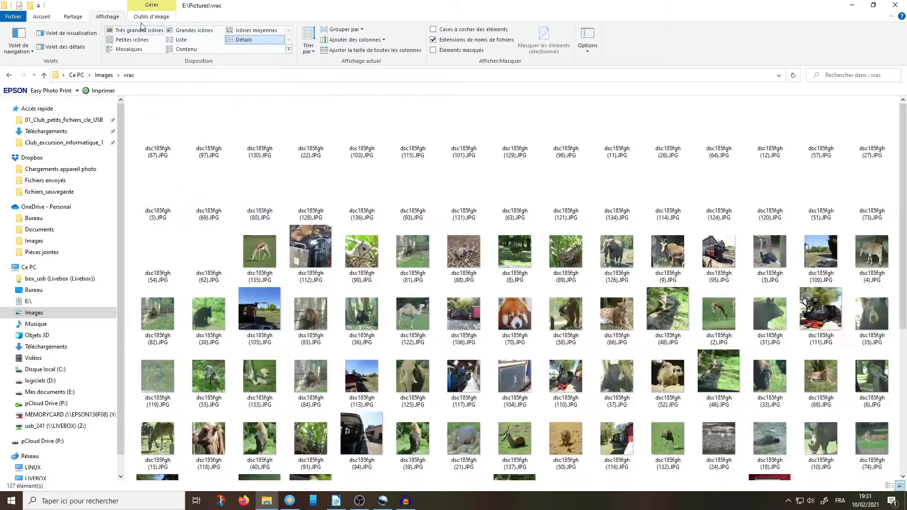
click(204, 33)
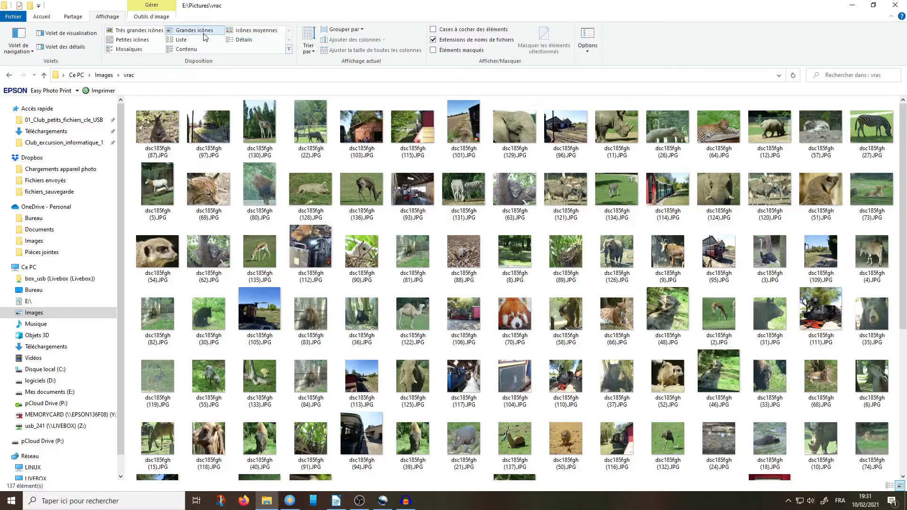
Create a new folder named mes_images in the Images folder.
mouse_move(413, 189)
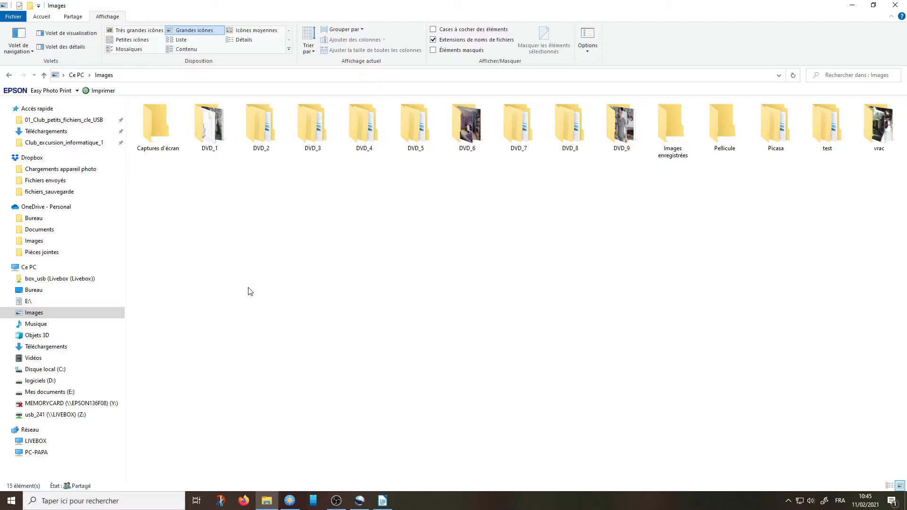
right_click(268, 282)
mouse_move(325, 398)
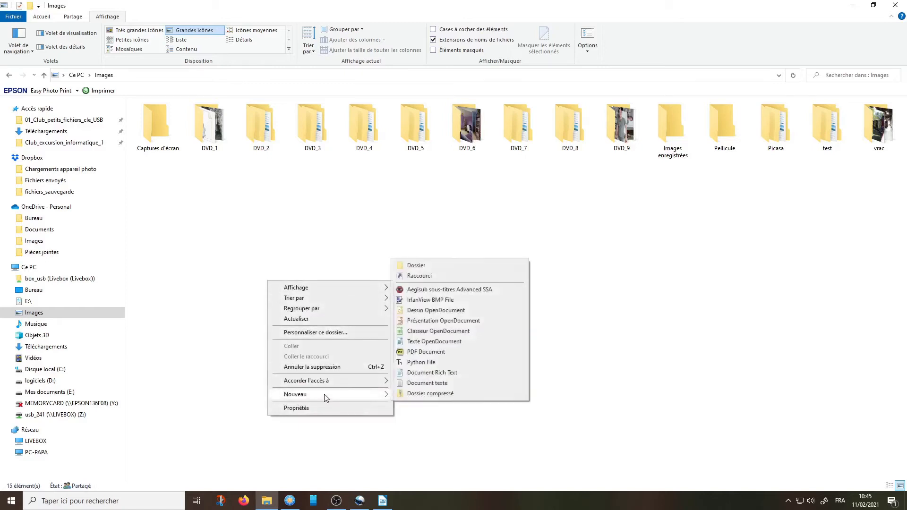
click(426, 266)
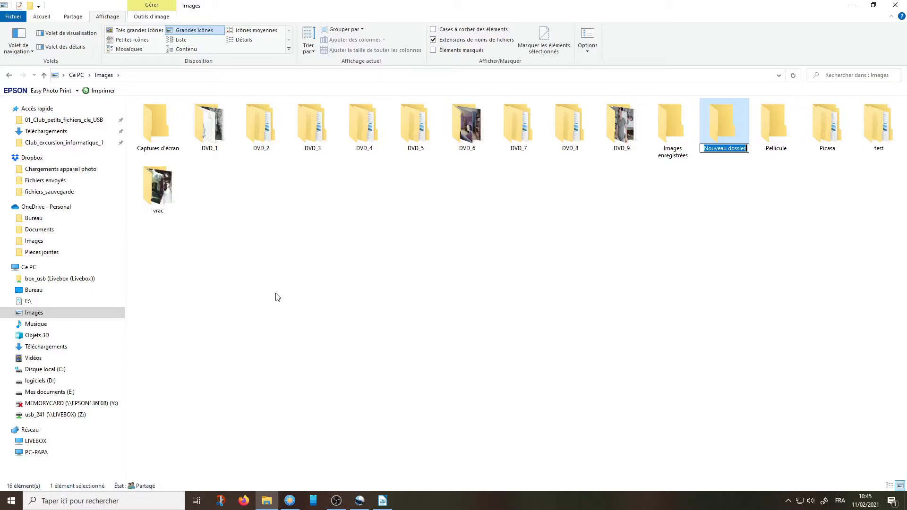
text(mes_images)
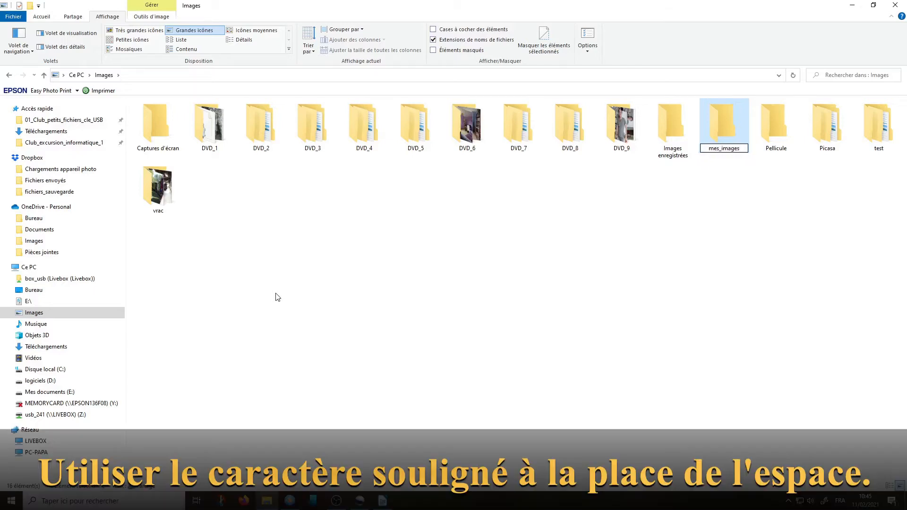
key(Return)
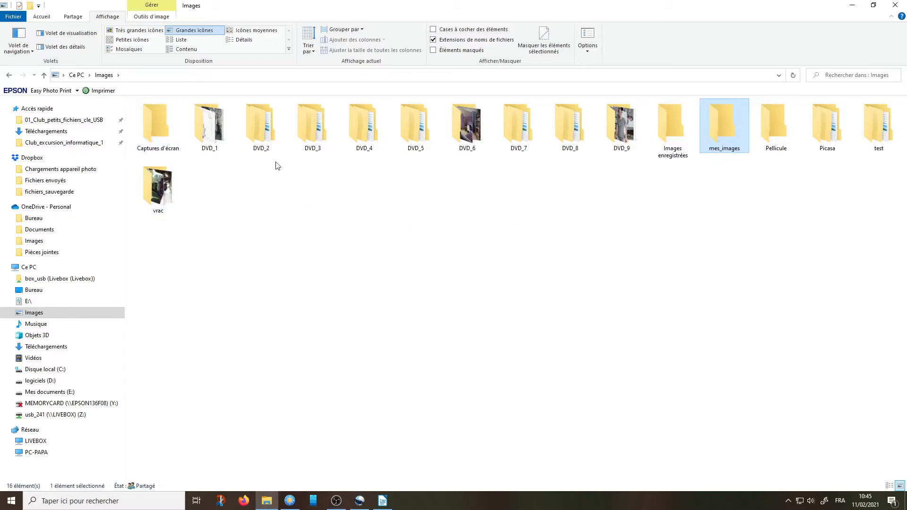
View the Images folder in the Détails layout, then restore the large icons.
click(243, 40)
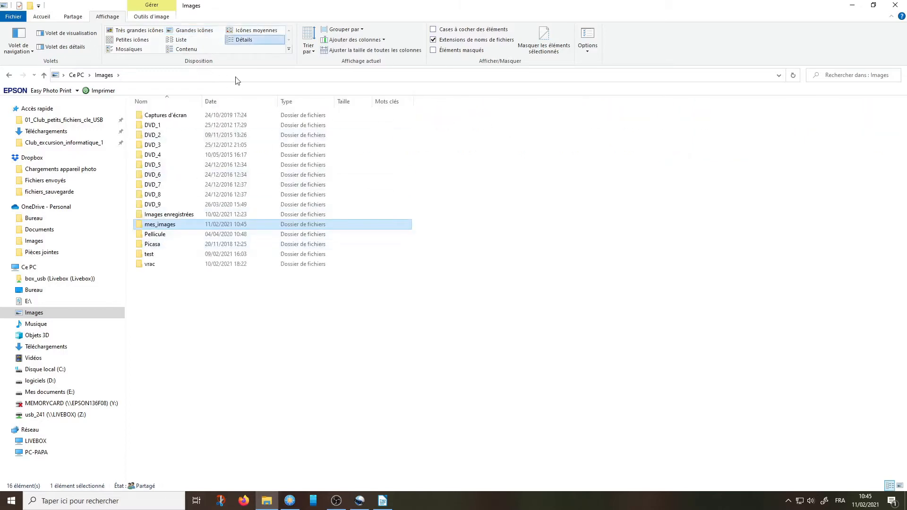
click(195, 30)
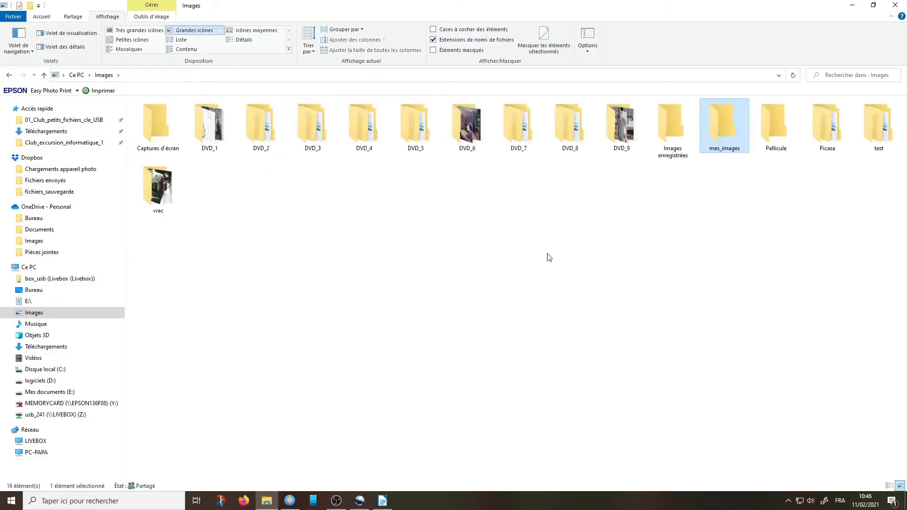
click(726, 149)
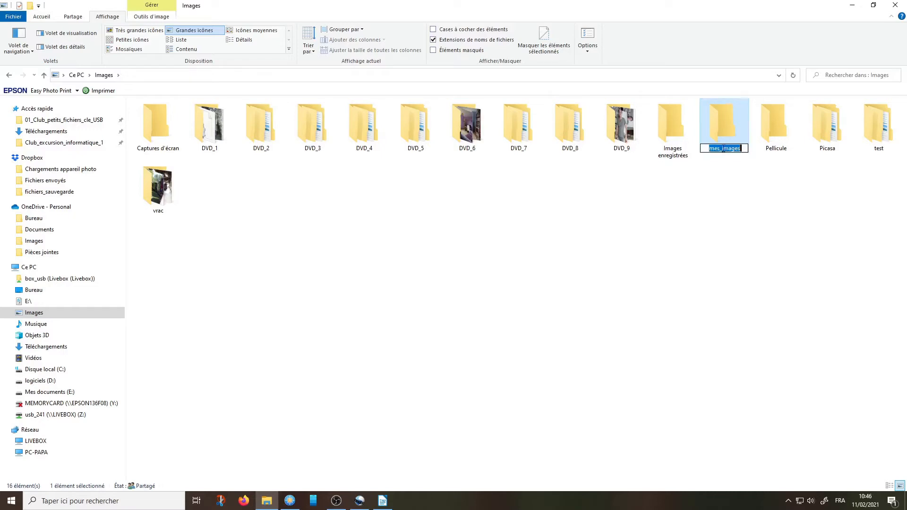
click(704, 149)
click(735, 196)
Rename the mes_images folder to 05_mes_images by adding the prefix 05_ to its name.
click(716, 140)
right_click(716, 140)
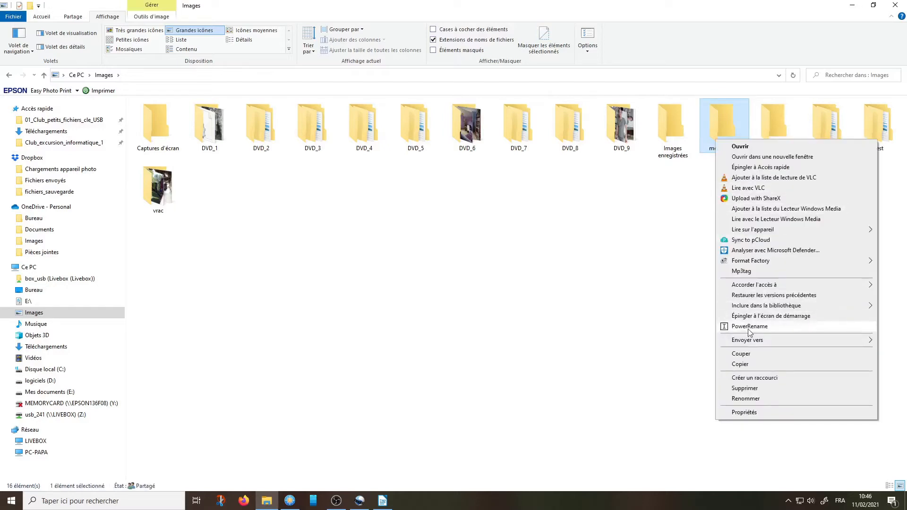
mouse_move(758, 344)
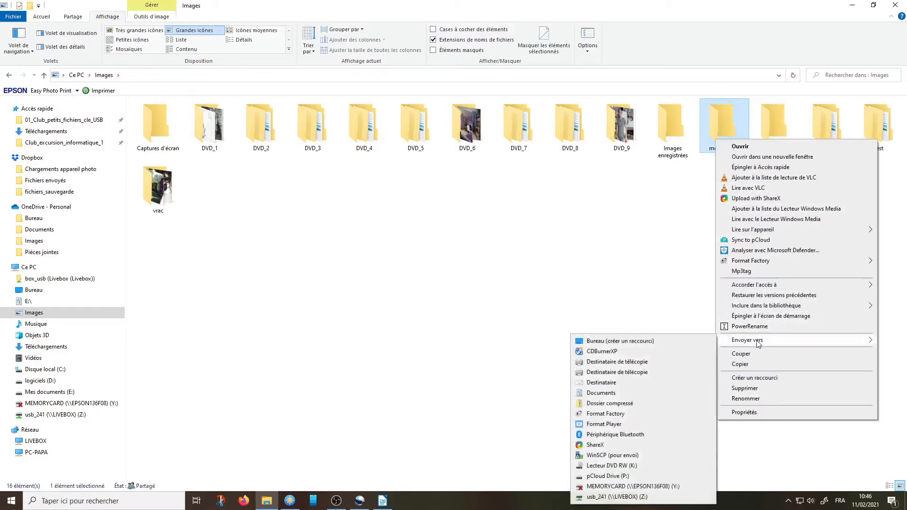
click(762, 399)
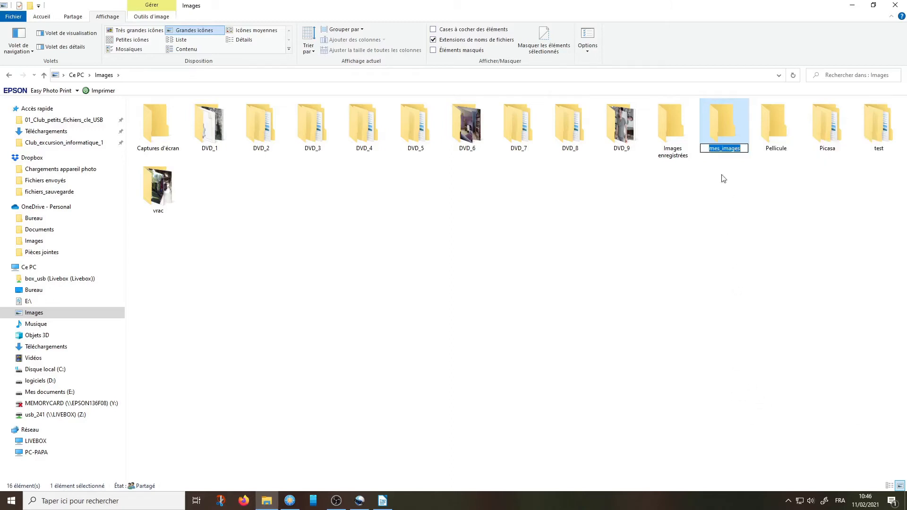
key(Home)
text(05_)
key(Return)
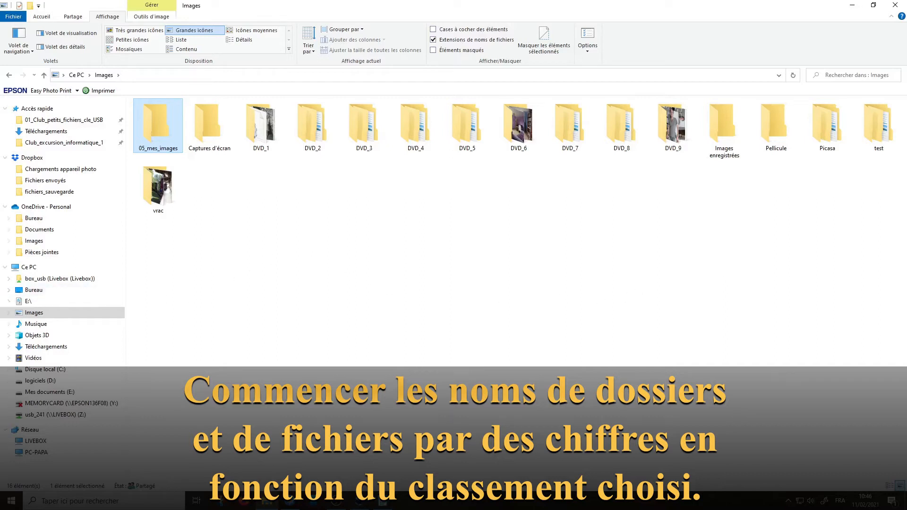
key(alt+Tab)
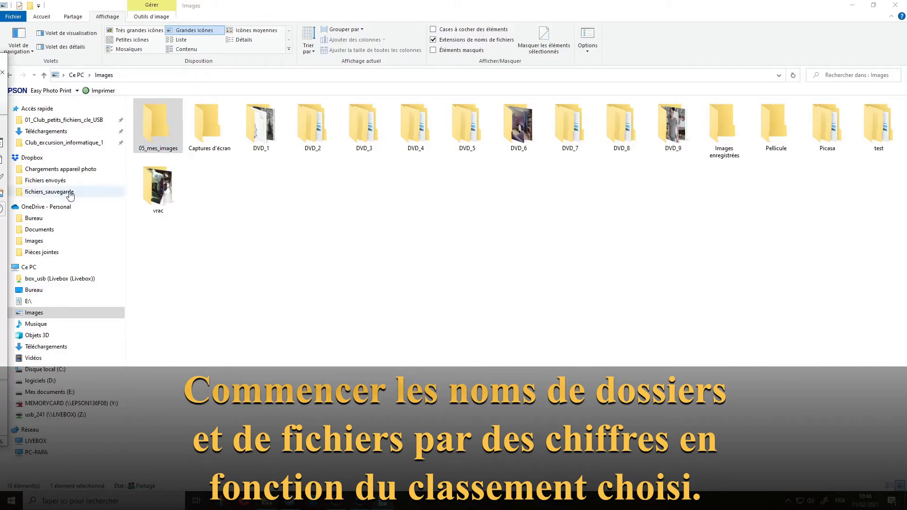
Open the 05_mes_images folder and create a new folder named naissances in it.
double_click(159, 118)
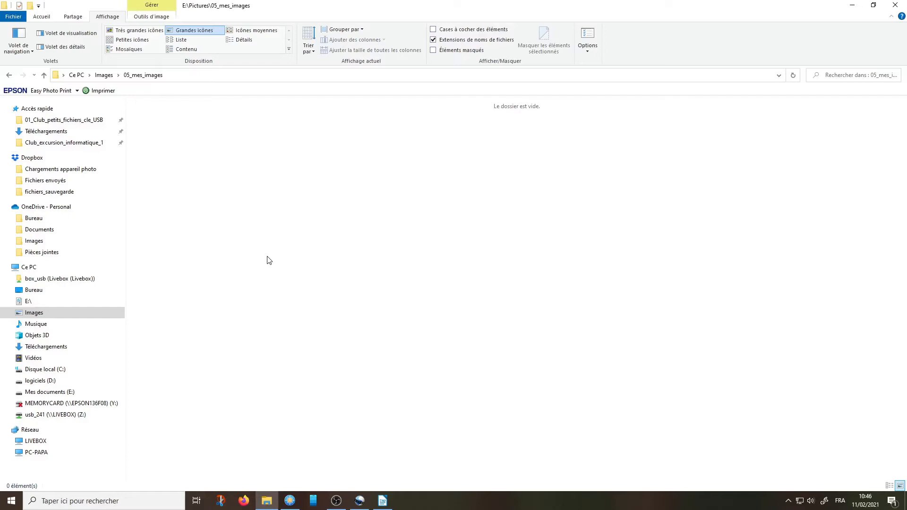
right_click(228, 202)
mouse_move(276, 312)
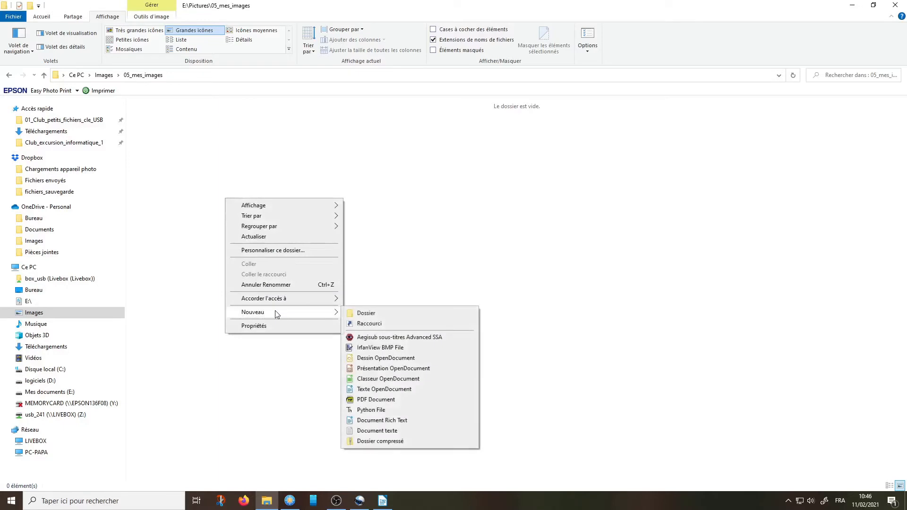
click(367, 314)
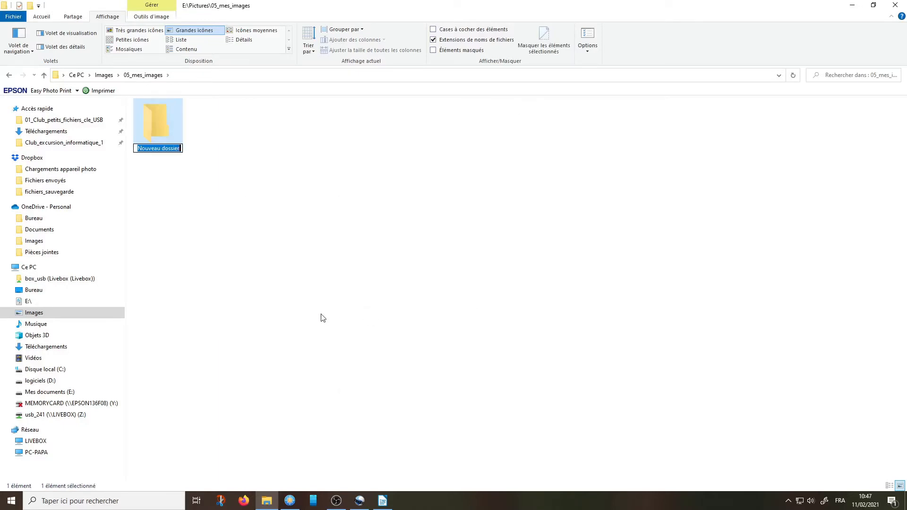
text(naissances)
key(Return)
Create another new folder named bapteme in the 05_mes_images folder.
right_click(237, 171)
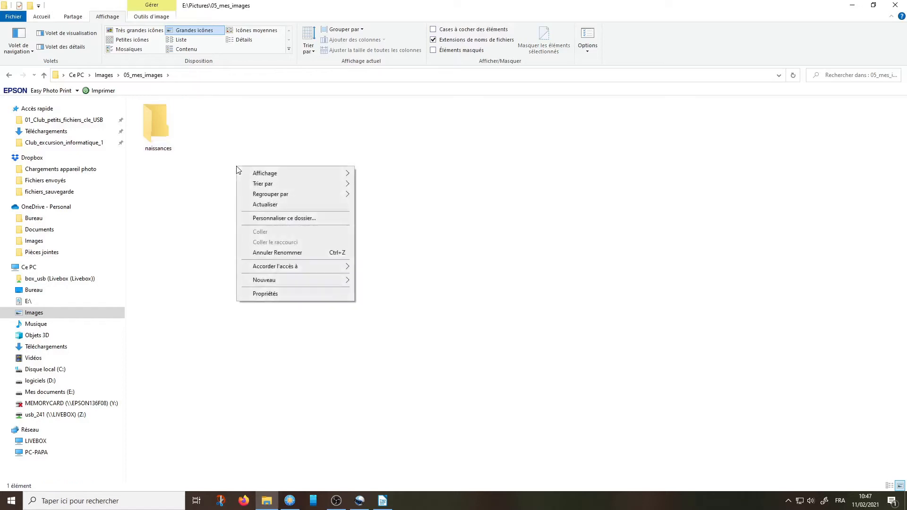
mouse_move(290, 282)
click(384, 282)
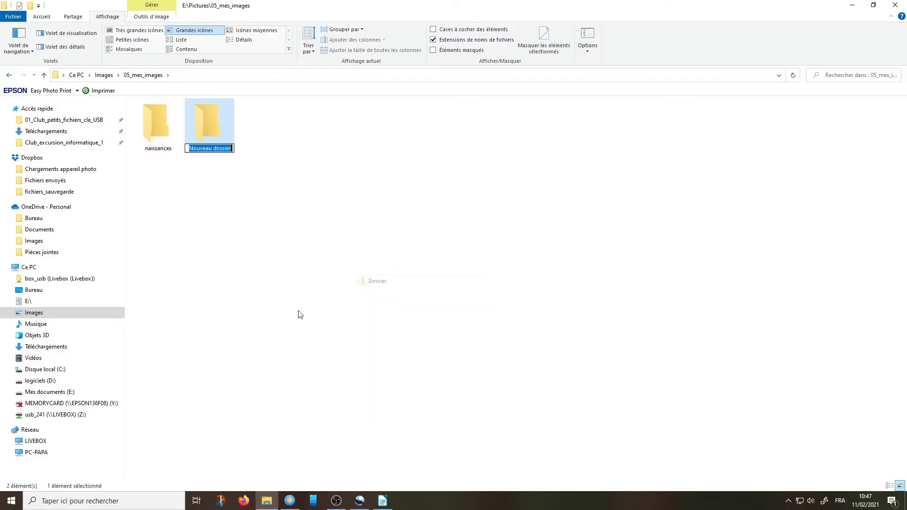
text(bate)
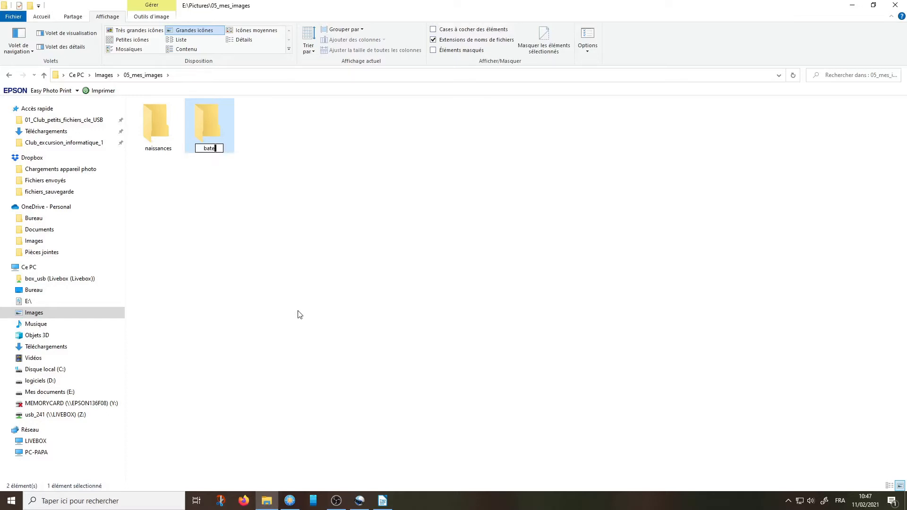
key(BackSpace)
key(BackSpace)
text(pteme)
key(Return)
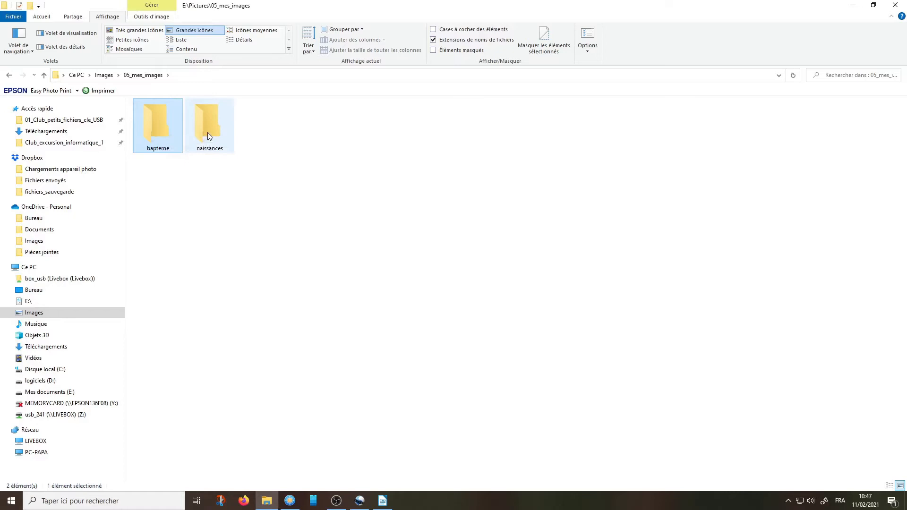
Rename the naissances folder to 05_naissances by adding the prefix 05_ to its name.
click(209, 136)
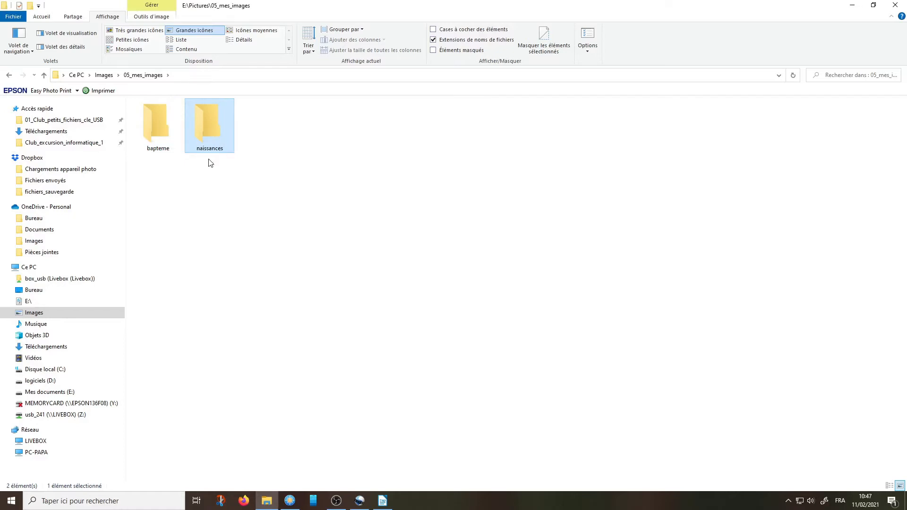
click(163, 137)
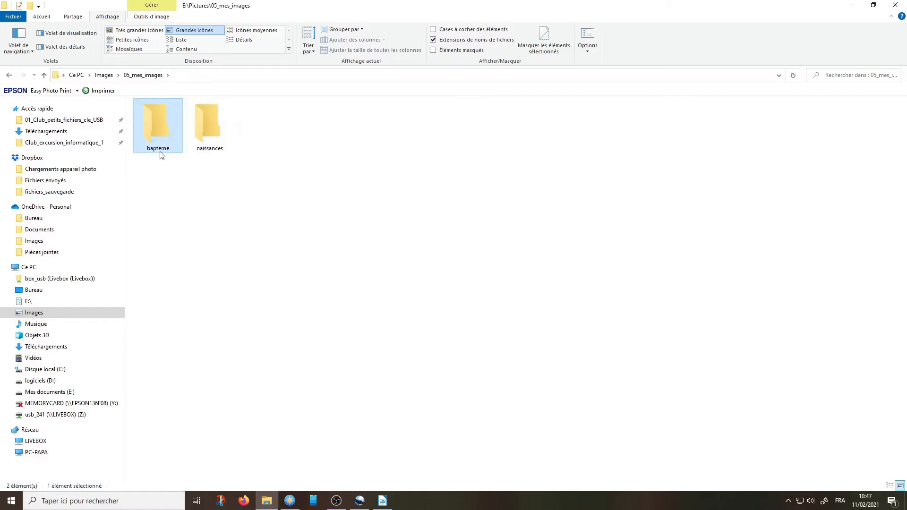
click(209, 154)
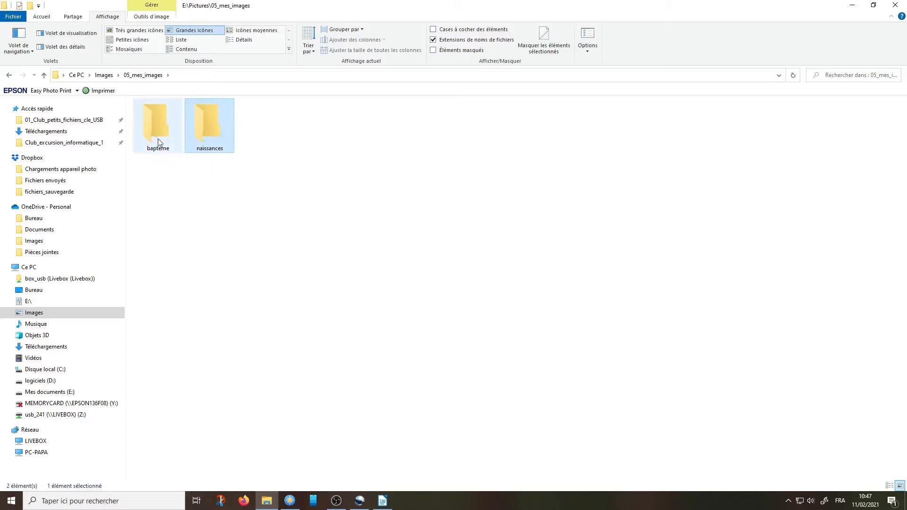
click(198, 152)
key(Home)
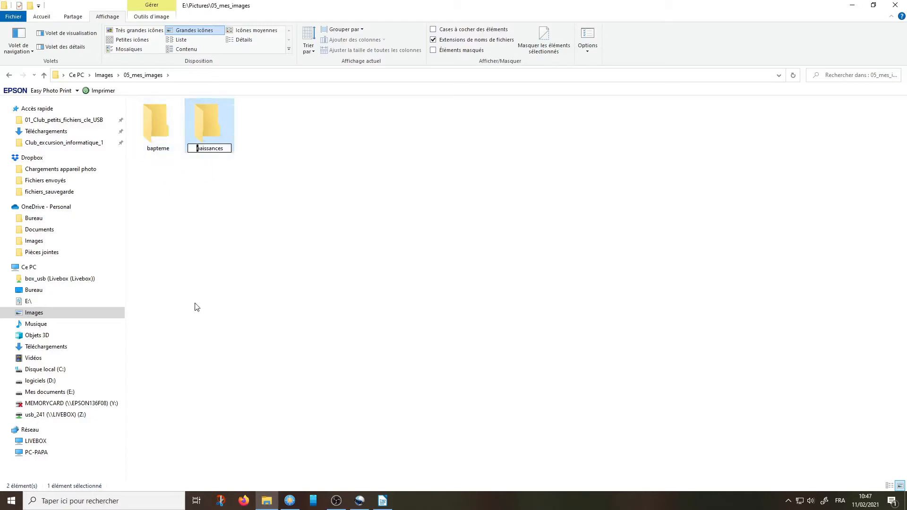
text(05_)
key(Return)
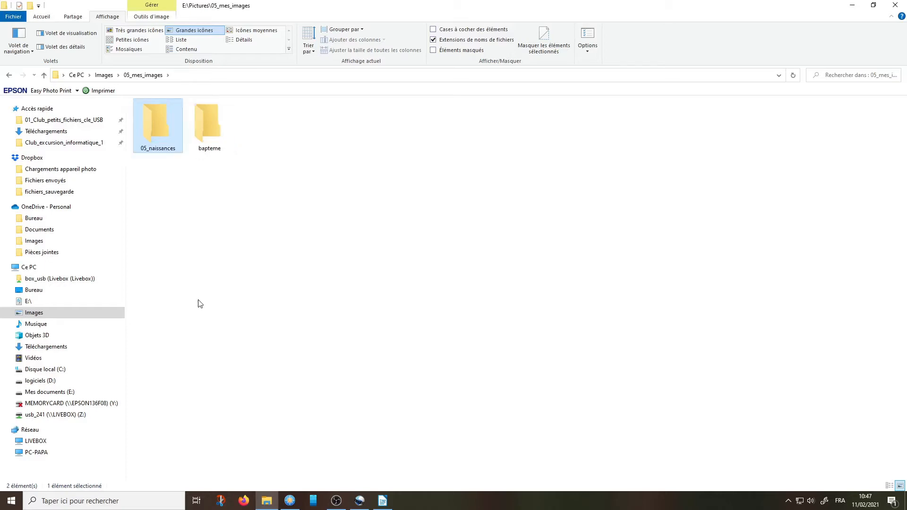
Rename the bapteme folder to 06_bapteme by adding the prefix 06_ to its name.
click(219, 146)
double_click(219, 145)
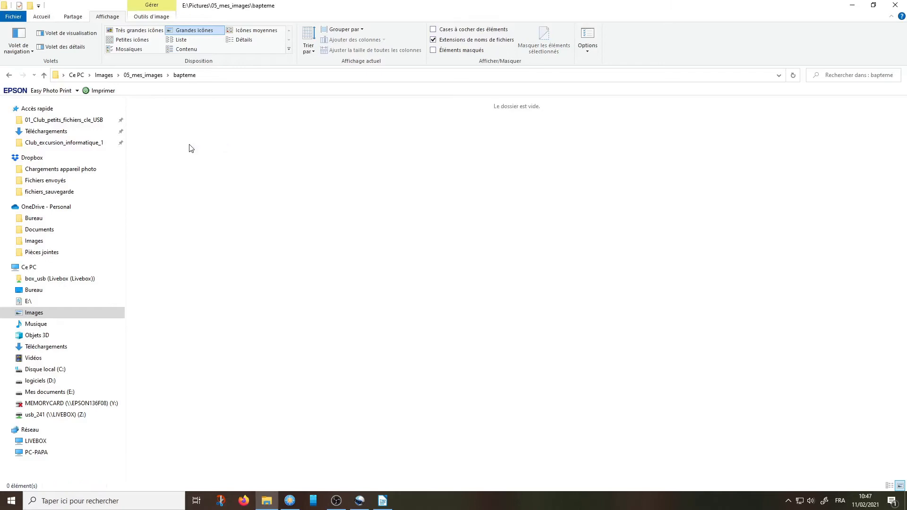
click(144, 75)
right_click(217, 126)
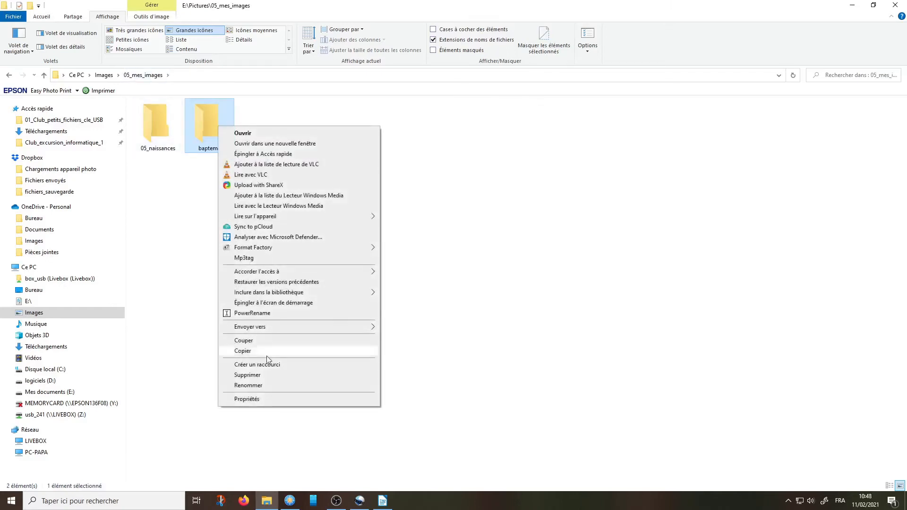
click(255, 387)
click(199, 149)
text(06_)
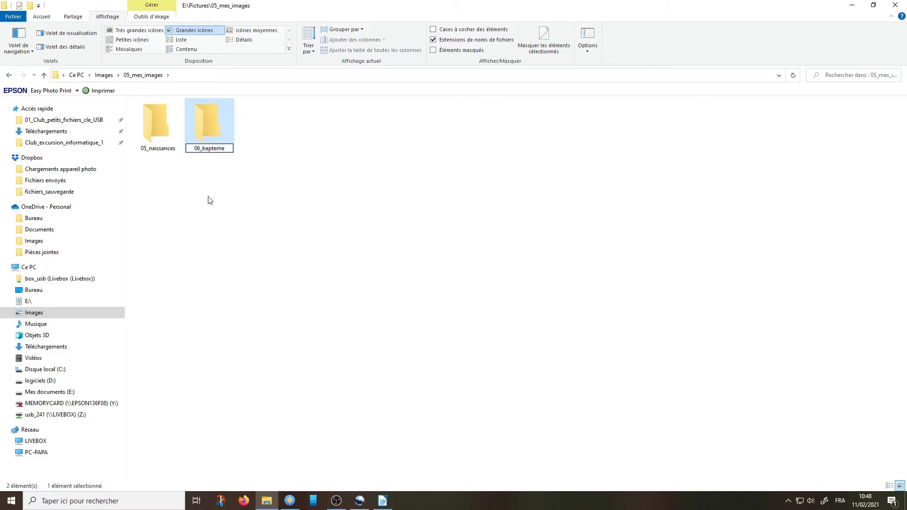
key(Return)
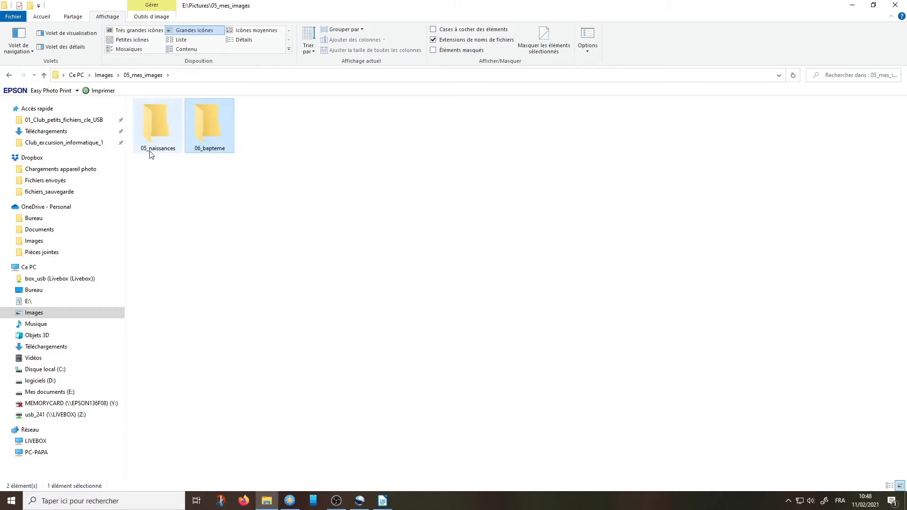
Create a new folder named 03_echographie in the 05_mes_images folder.
right_click(307, 180)
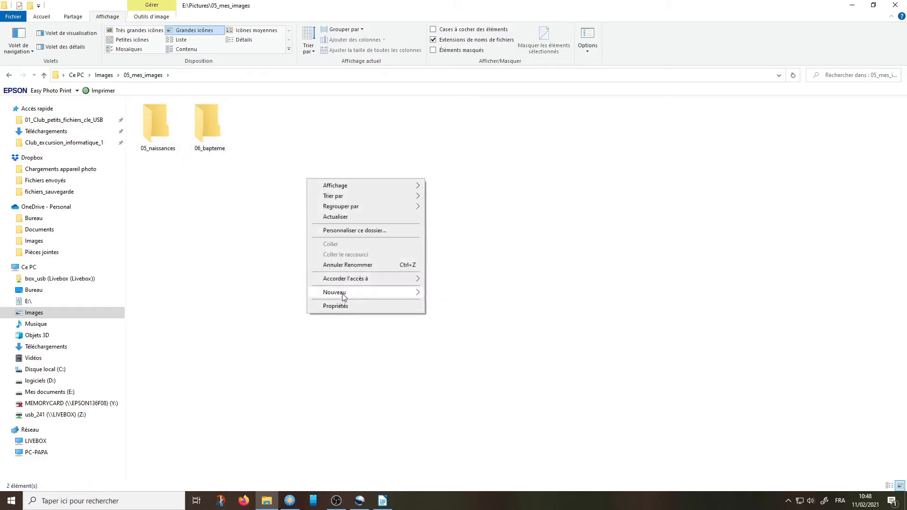
mouse_move(341, 292)
click(444, 293)
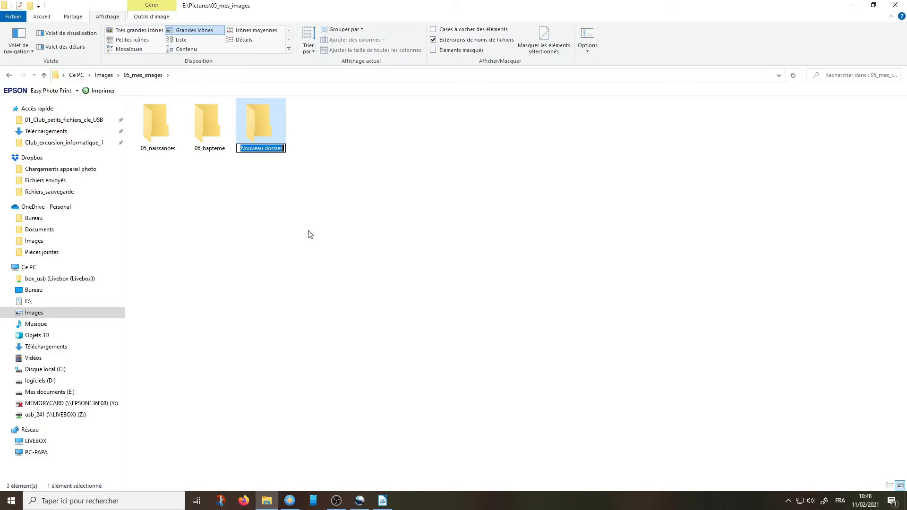
text(echographie)
click(241, 150)
text(03_)
key(Return)
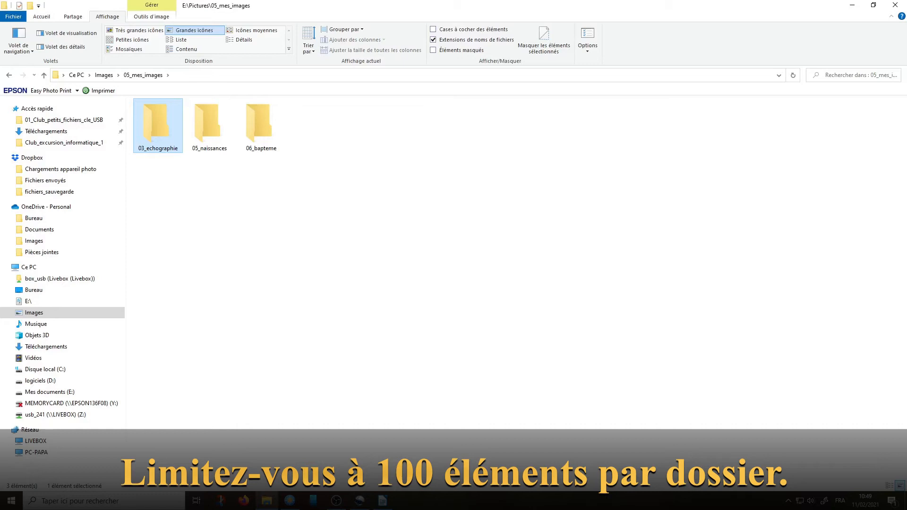
click(224, 252)
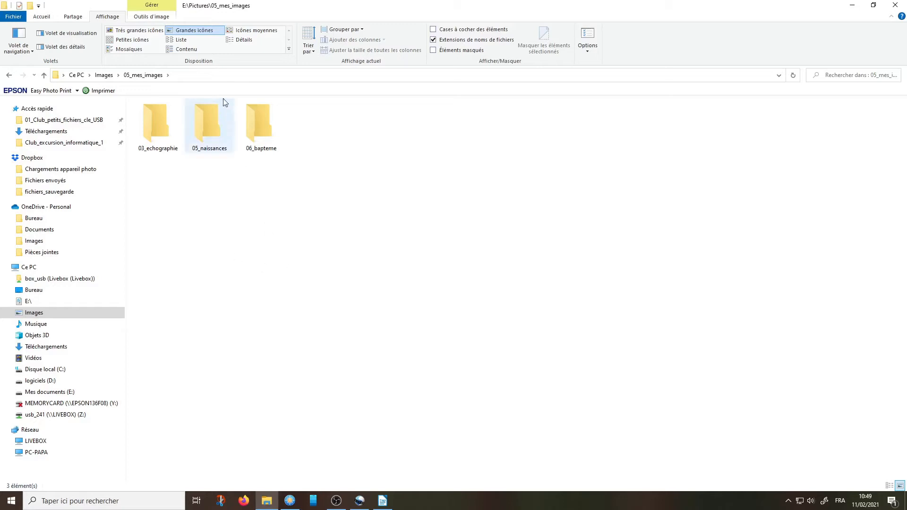
click(202, 74)
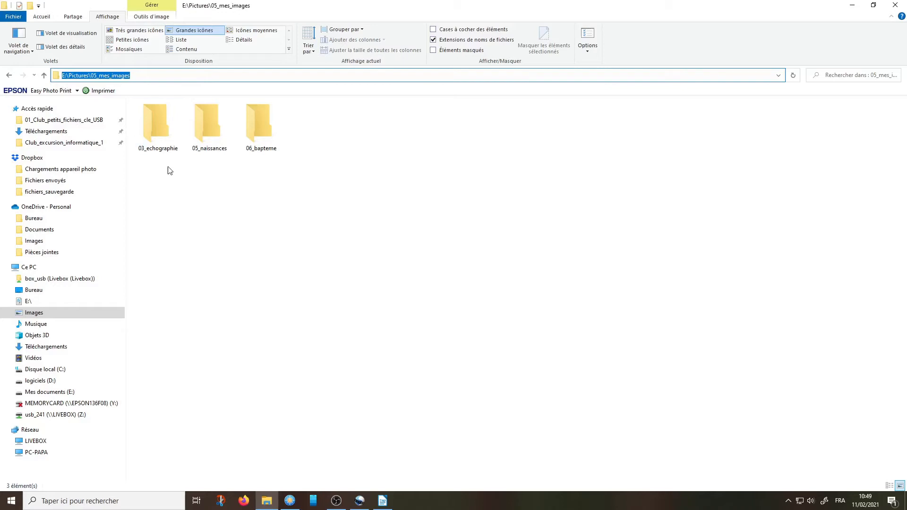
mouse_move(164, 155)
click(197, 212)
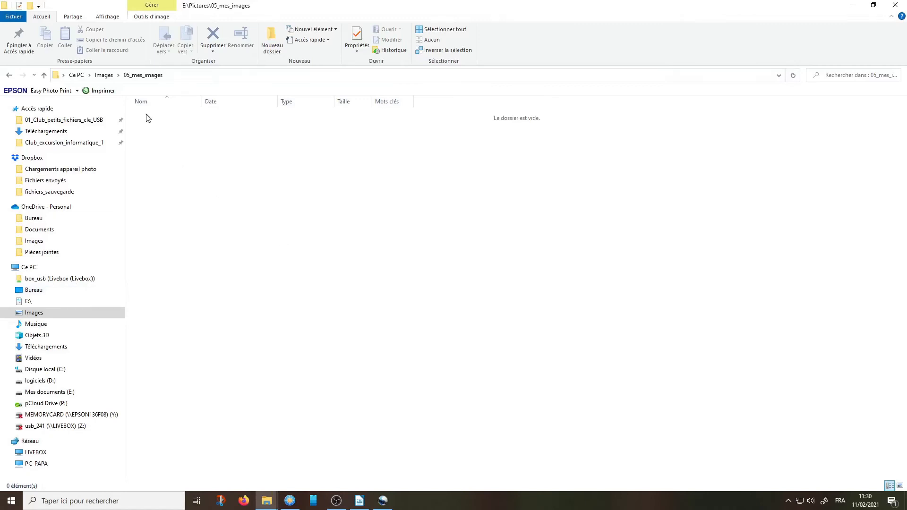
Reopen the 05_mes_images folder from Images and create a new folder named 2000_2005 in it.
click(104, 76)
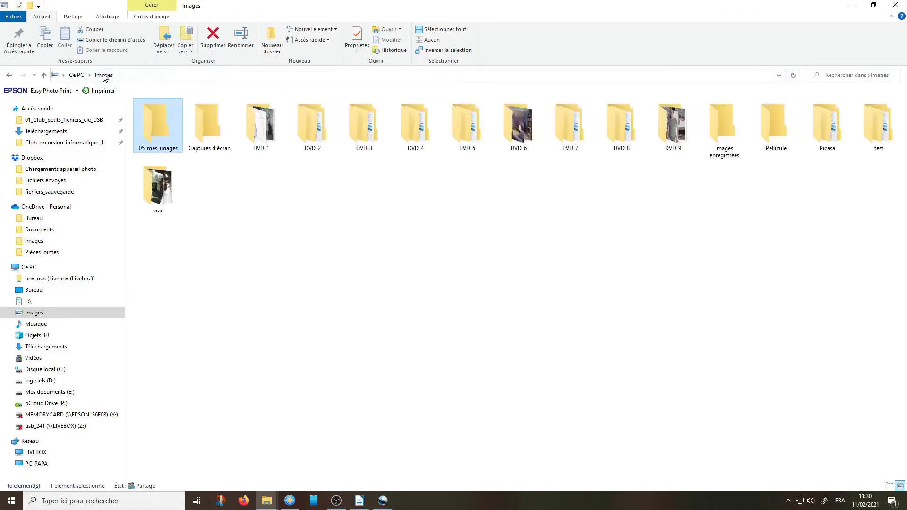
double_click(160, 125)
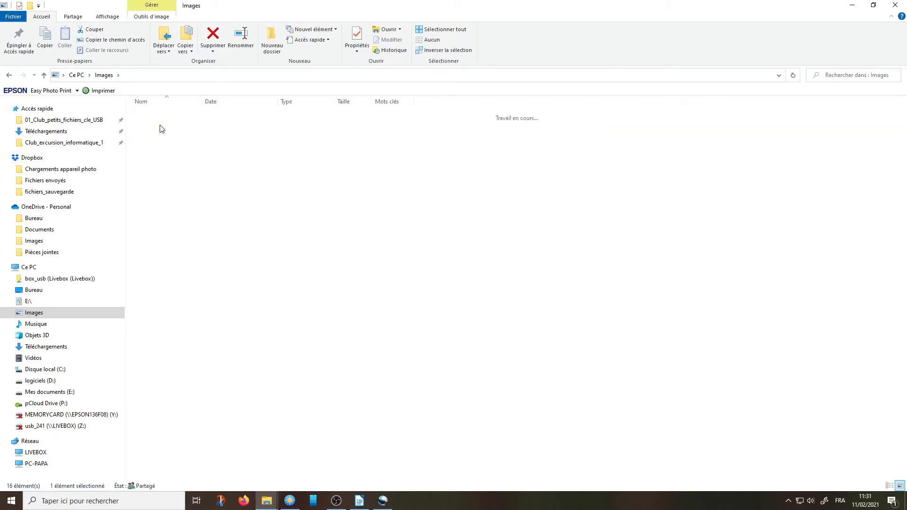
right_click(160, 126)
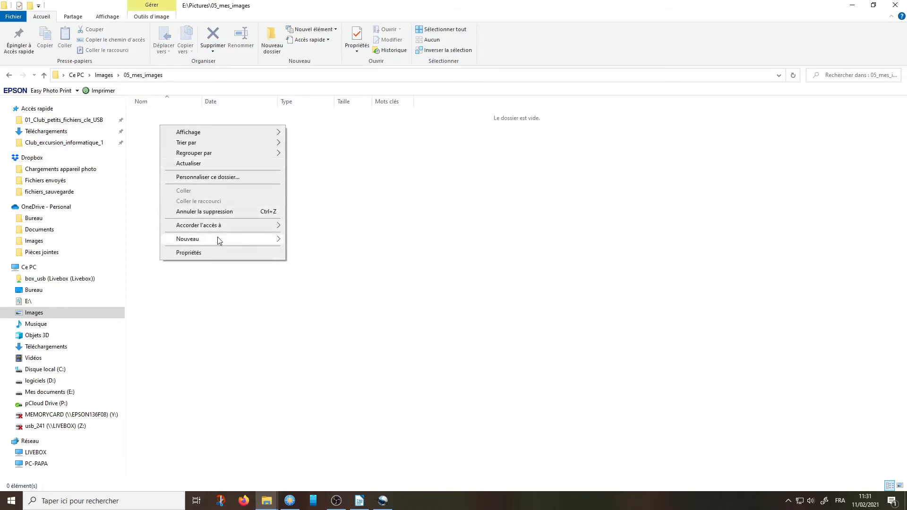
mouse_move(219, 240)
mouse_move(259, 242)
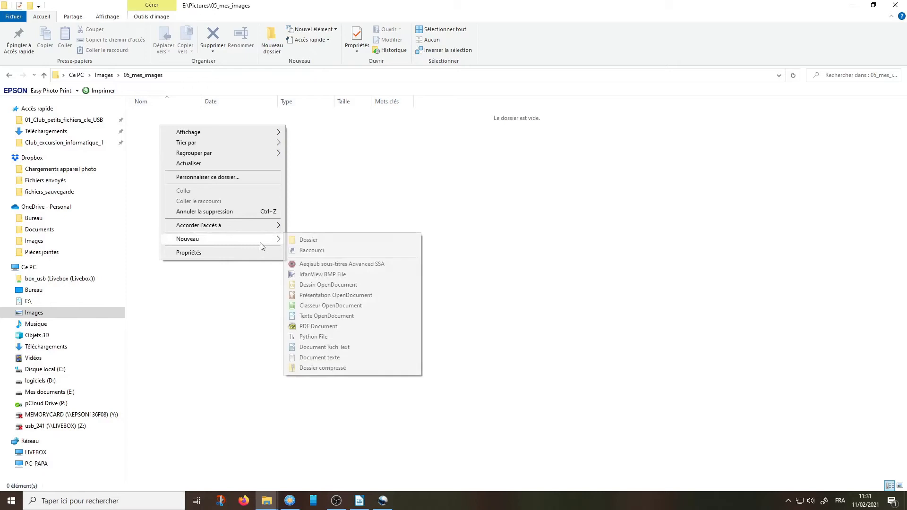
click(305, 238)
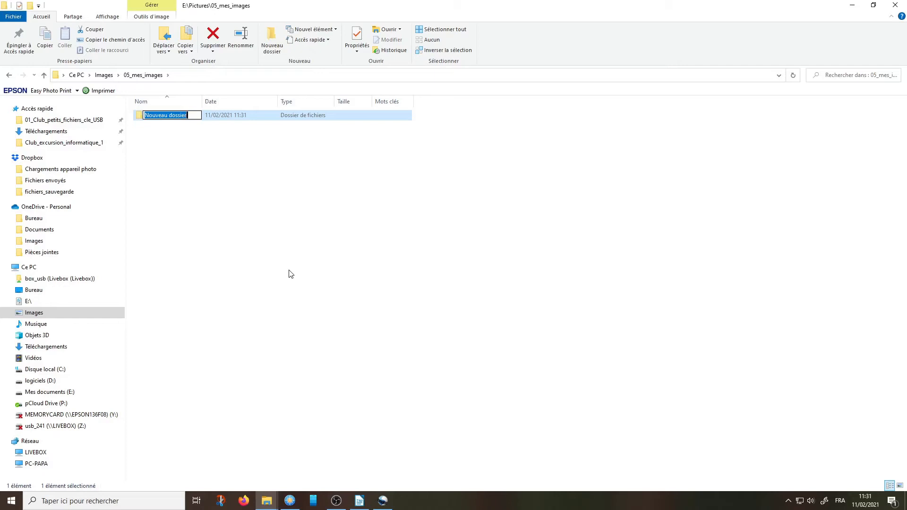
text(2000_)
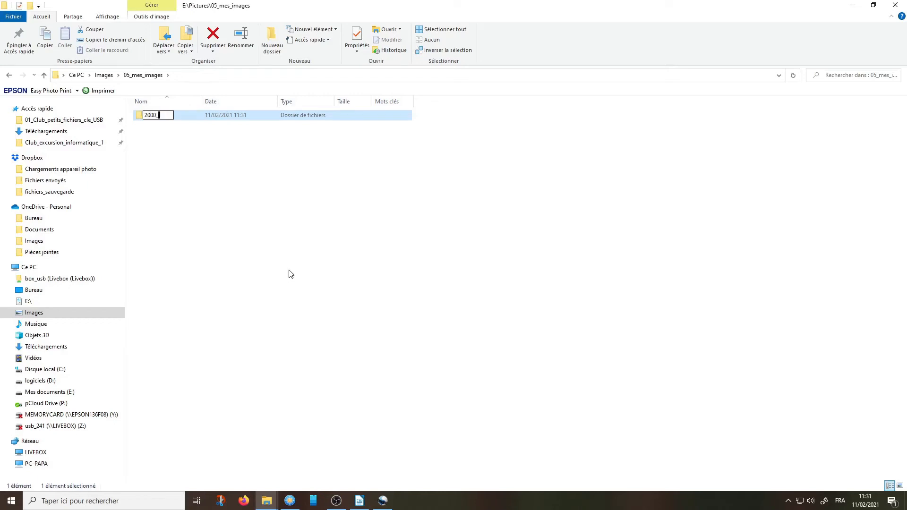
text(2005)
key(Return)
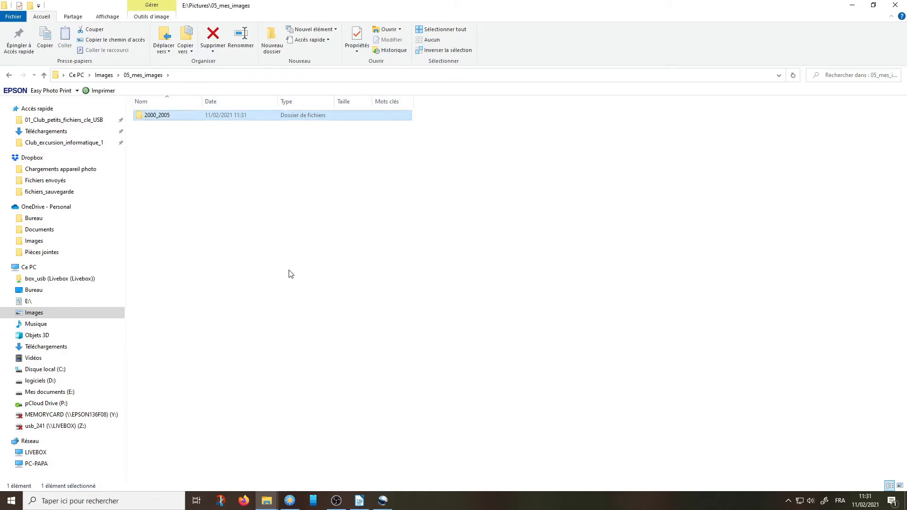
Add a new folder named 2006 to the 05_mes_images folder.
click(273, 40)
text(200)
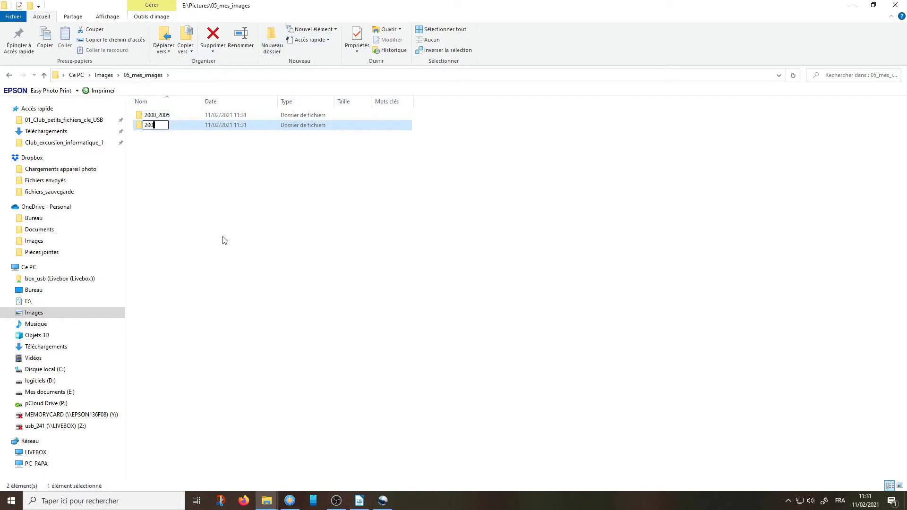
text(6)
key(Return)
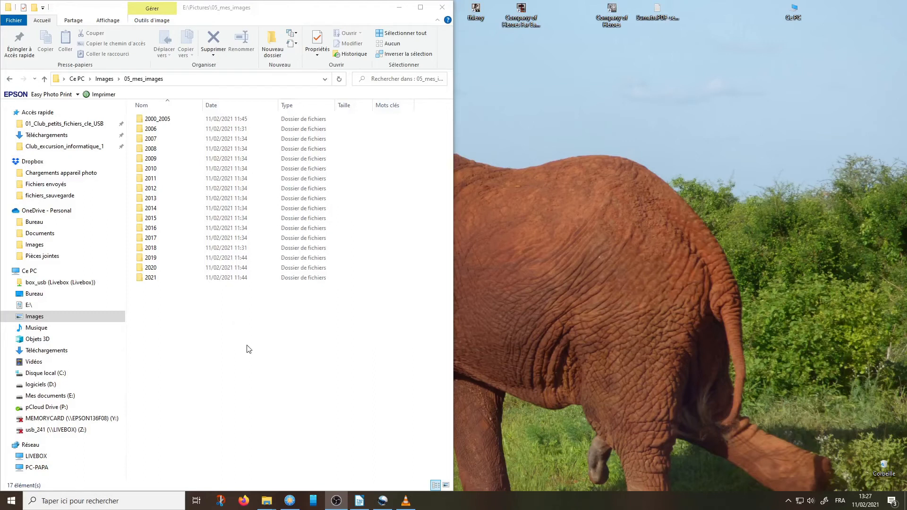
Open a second explorer window on 05_mes_images and dock it side by side with the first one.
click(16, 23)
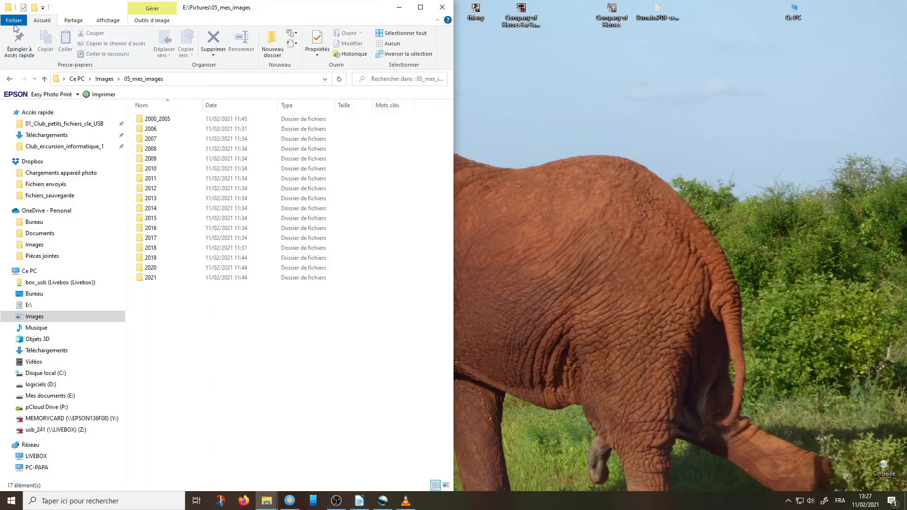
click(14, 23)
mouse_move(61, 36)
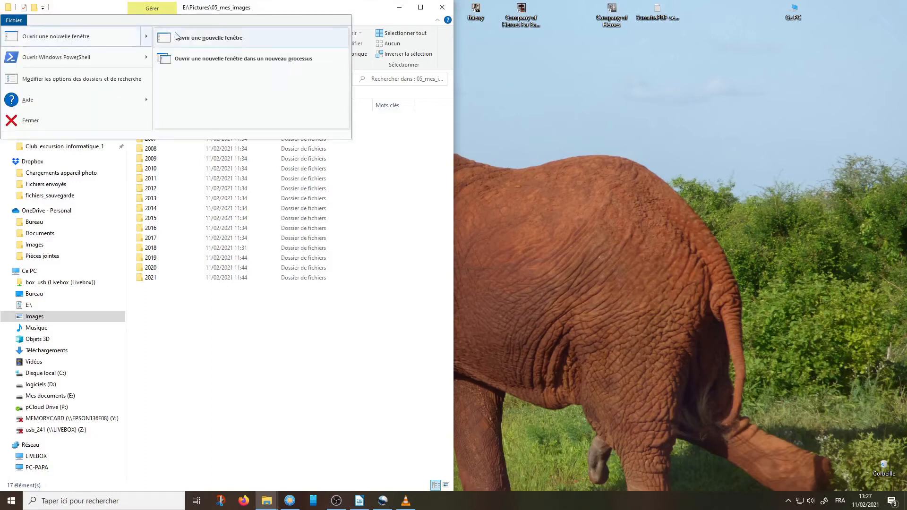
click(211, 36)
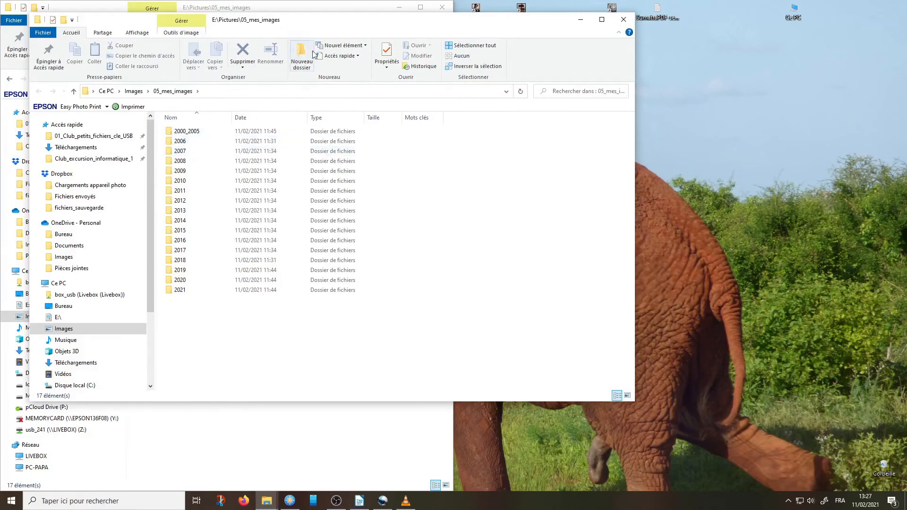
drag(309, 18, 311, 19)
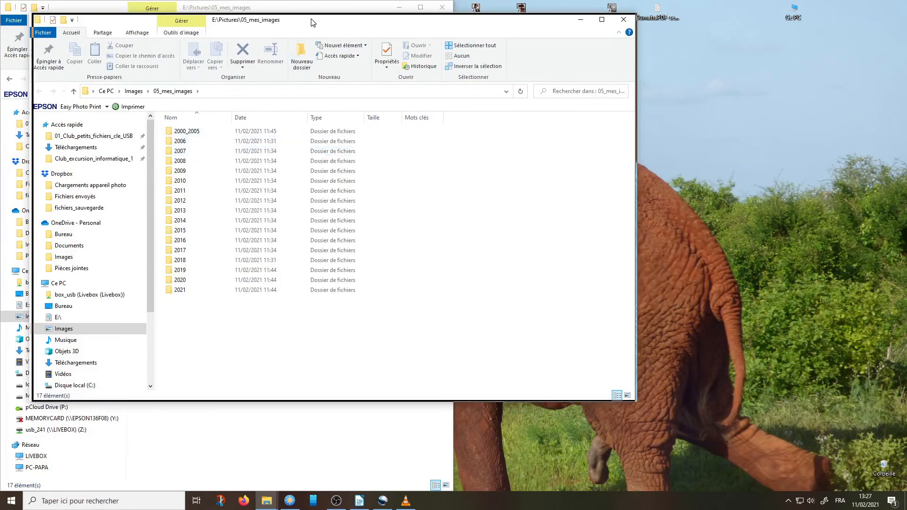
click(605, 19)
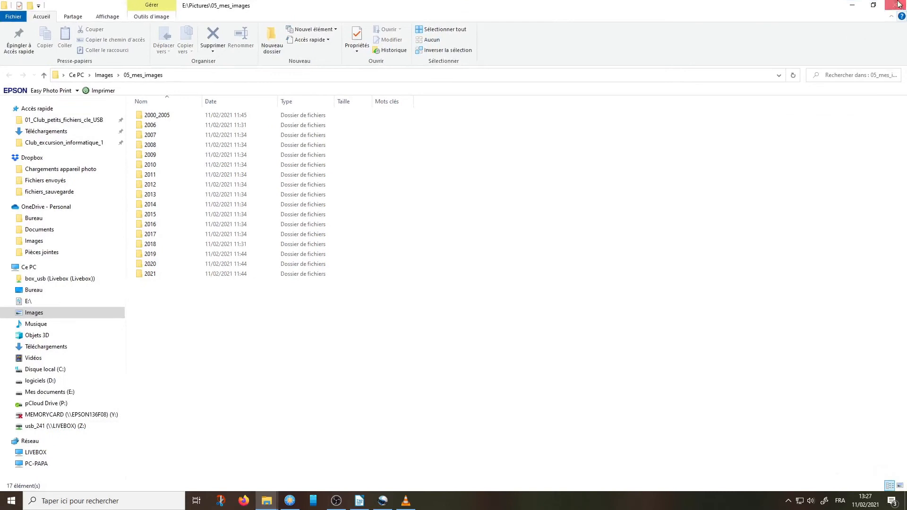
click(873, 6)
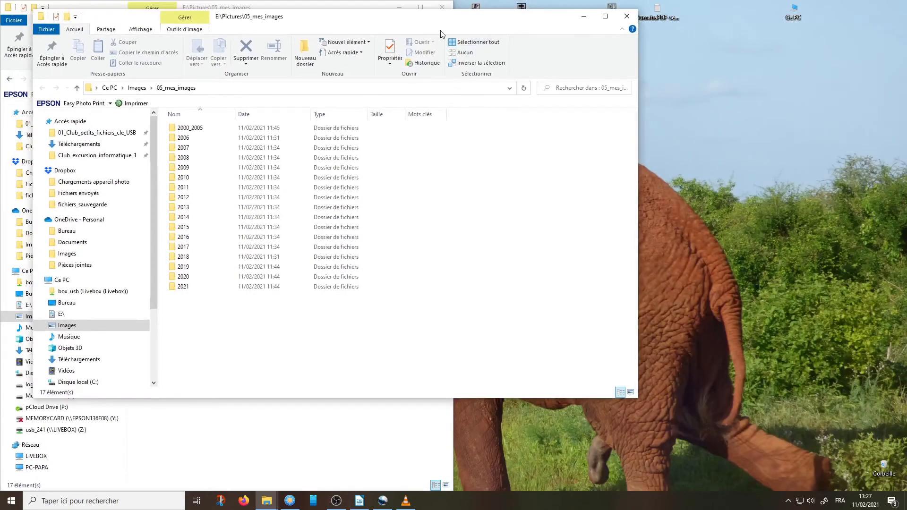
drag(319, 18, 906, 123)
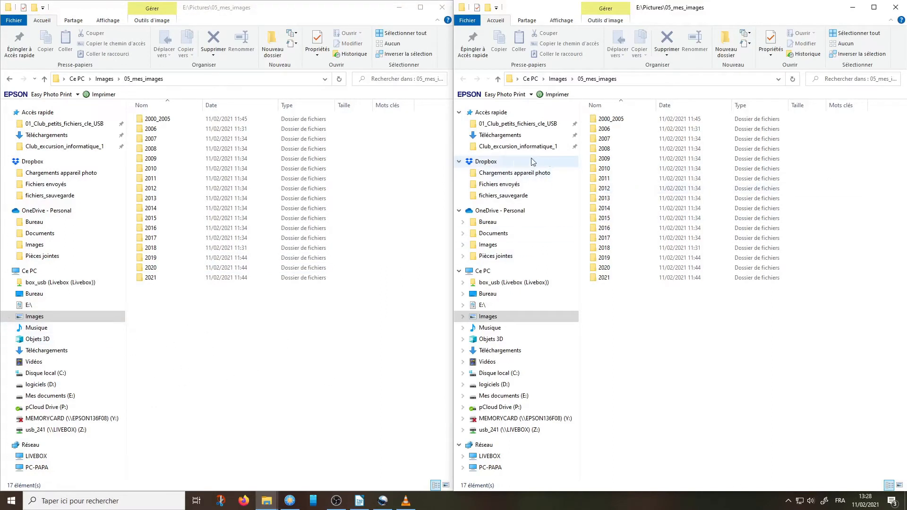
Open the vrac folder from Images in the second window and sort its photos by name in ascending order.
click(558, 80)
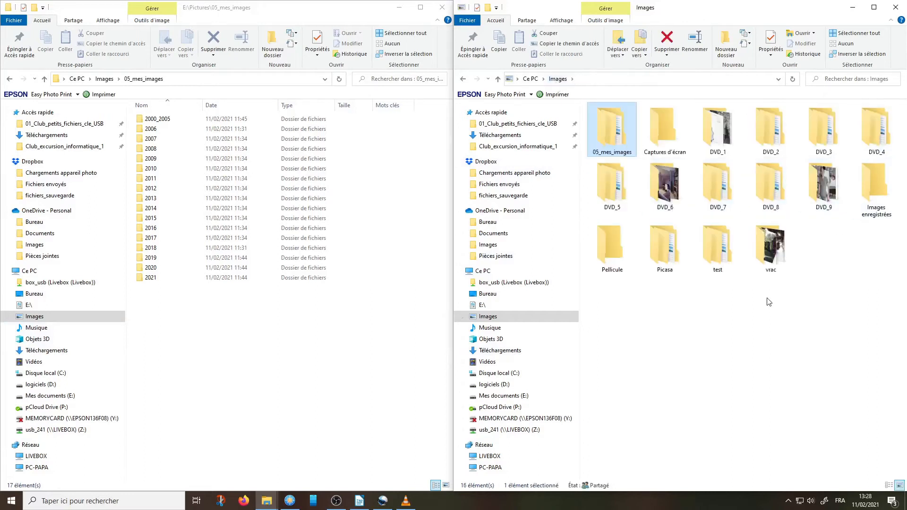
double_click(773, 249)
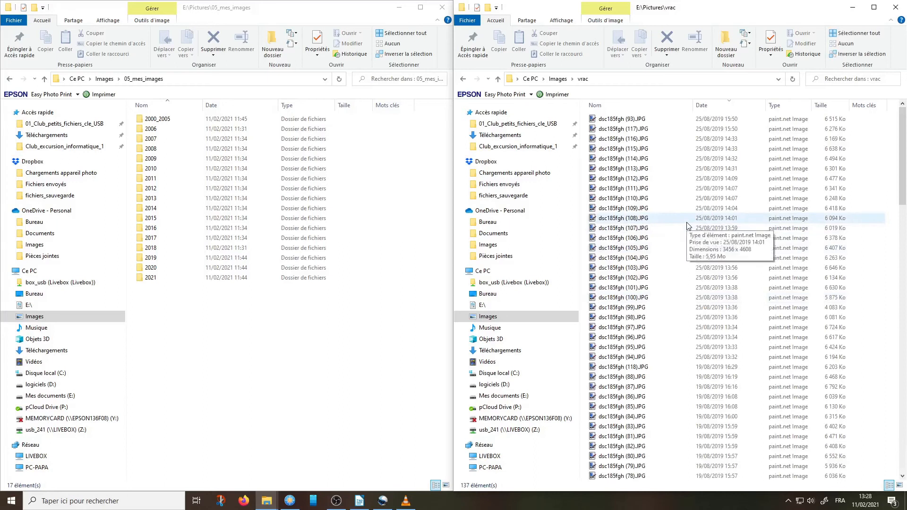
click(616, 106)
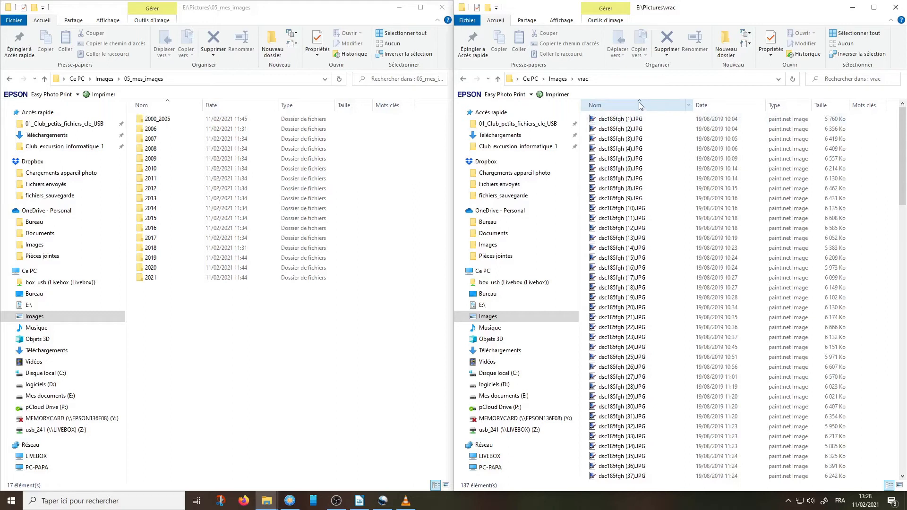
click(639, 103)
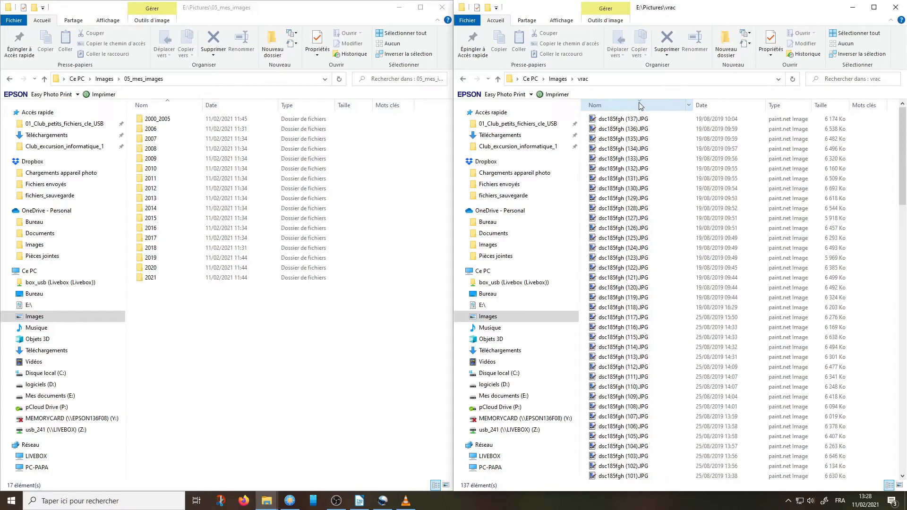
click(639, 106)
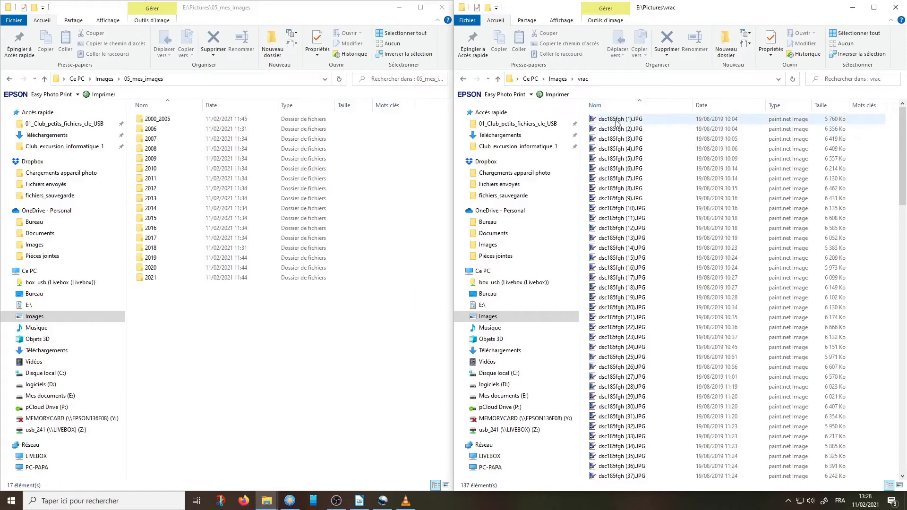
Sort the photos in the vrac folder by date, oldest first.
click(718, 108)
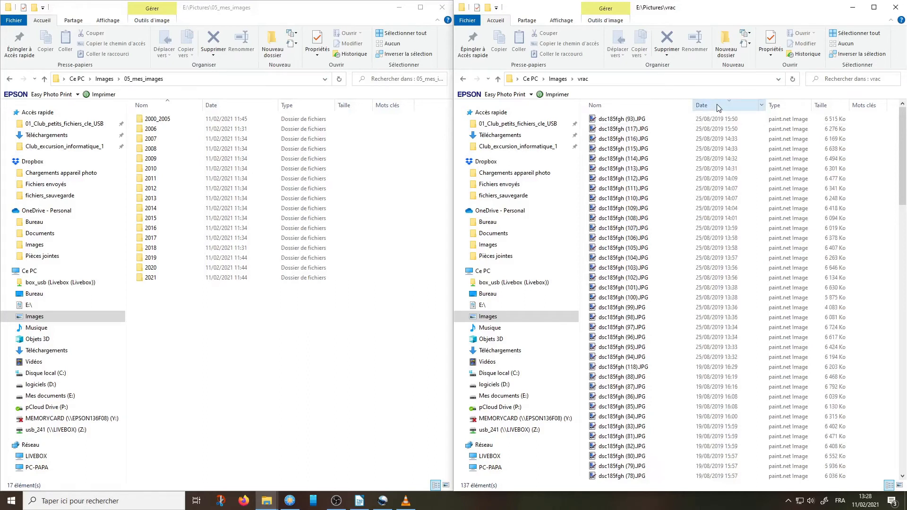
click(728, 105)
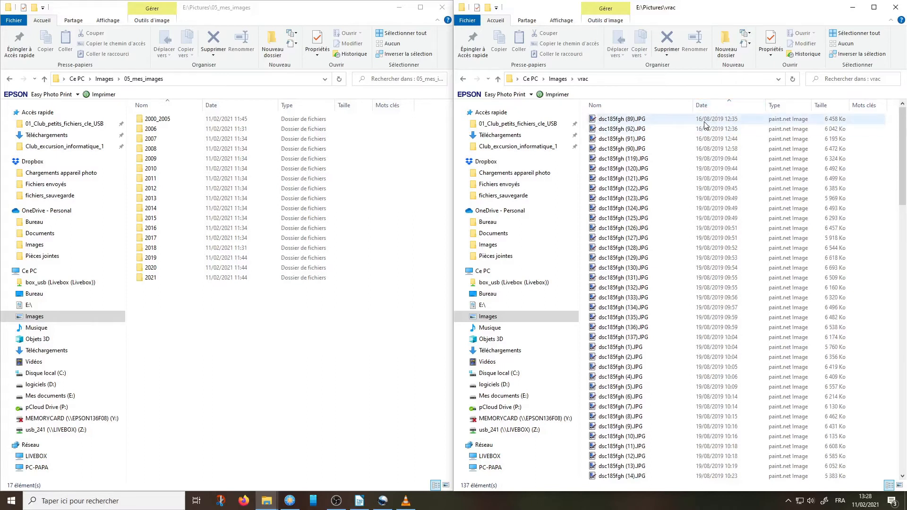
click(724, 108)
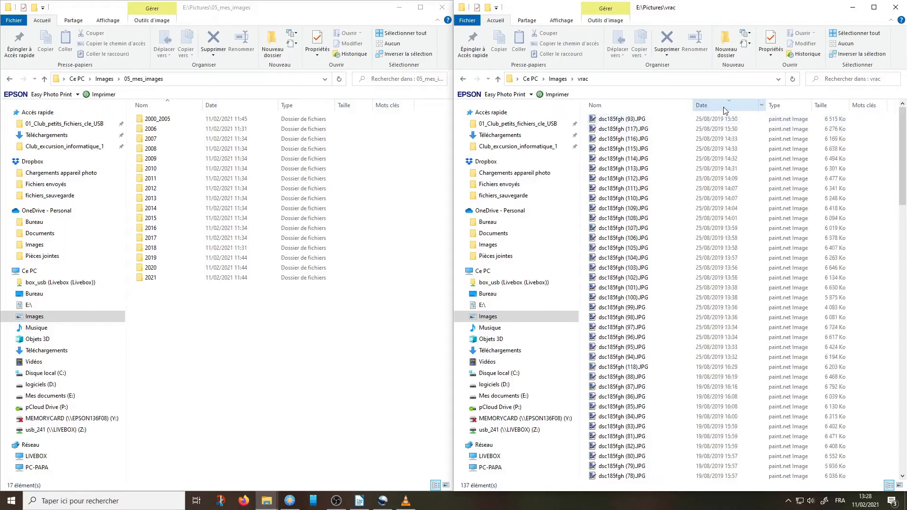
click(725, 110)
click(725, 110)
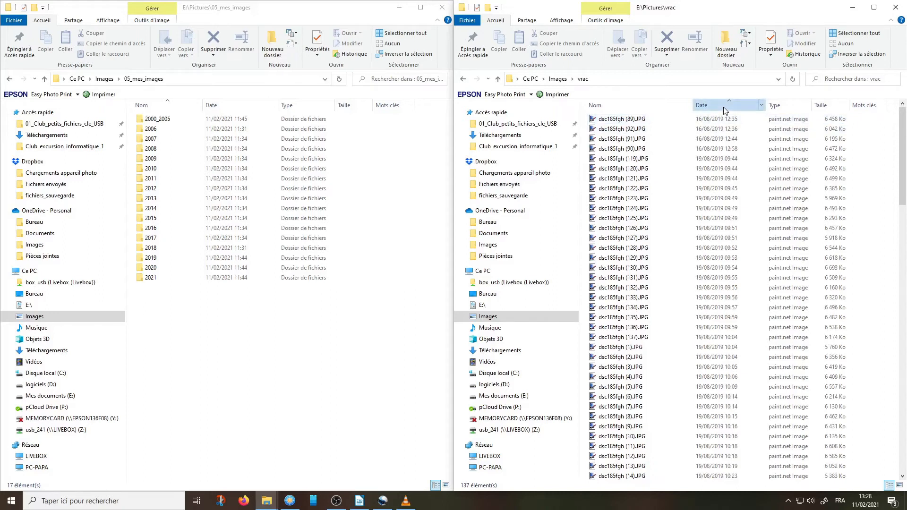
click(726, 110)
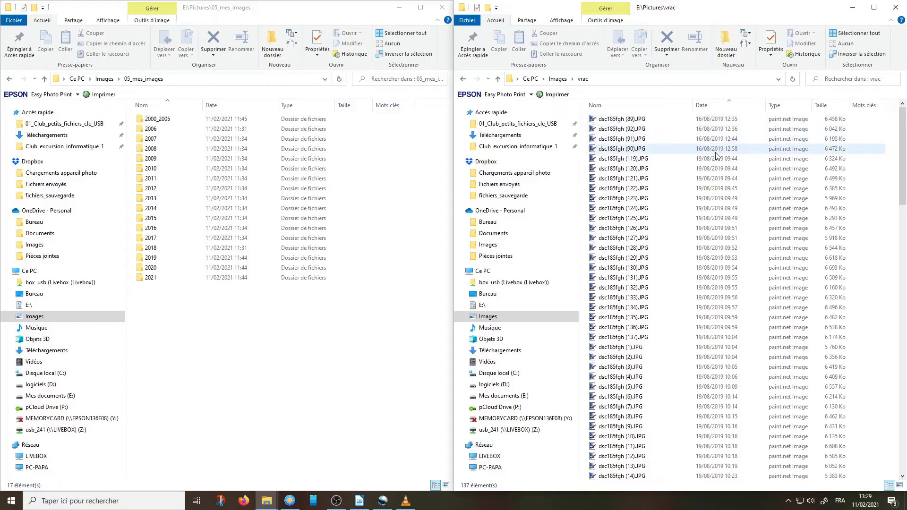
Open the 2019 folder in the 05_mes_images window and create a new folder named 2019_08 in it.
double_click(171, 258)
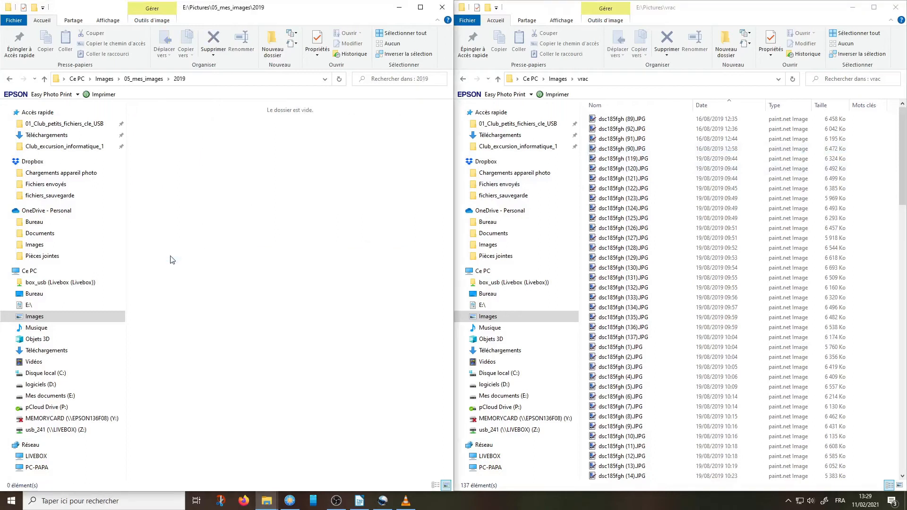
right_click(159, 148)
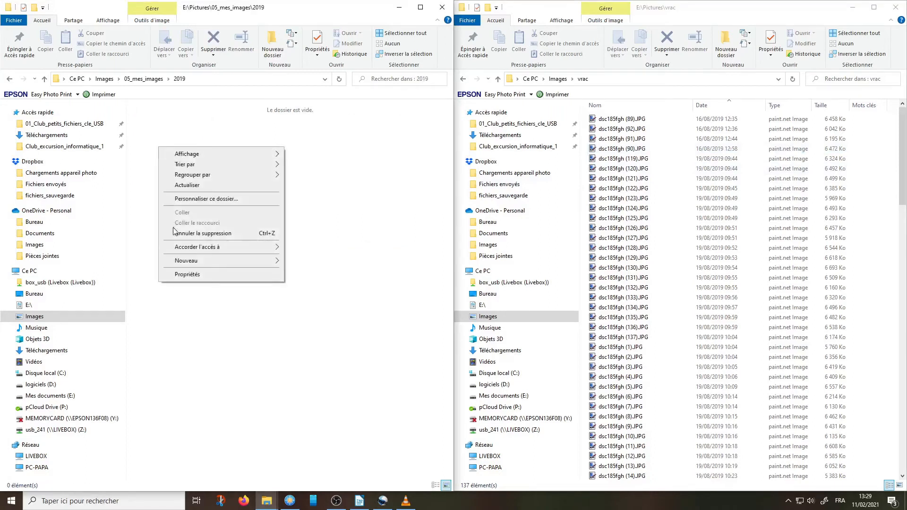
mouse_move(189, 261)
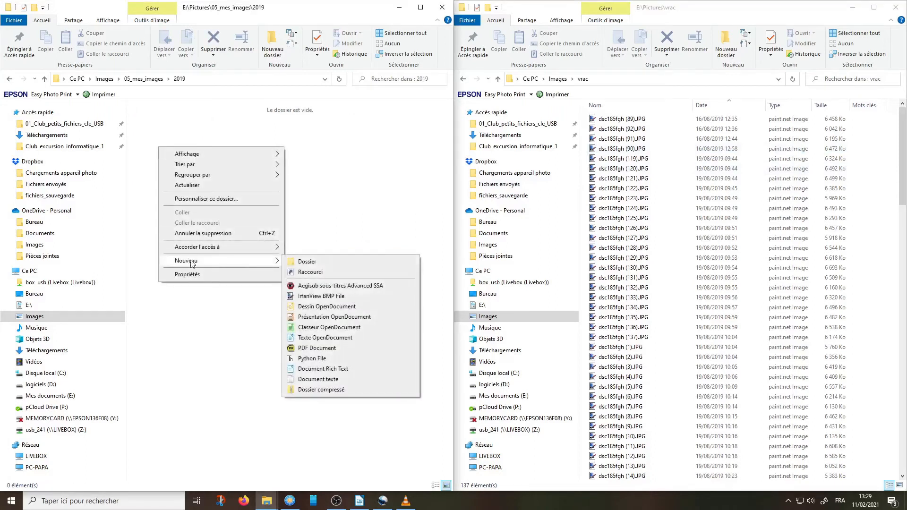
click(308, 263)
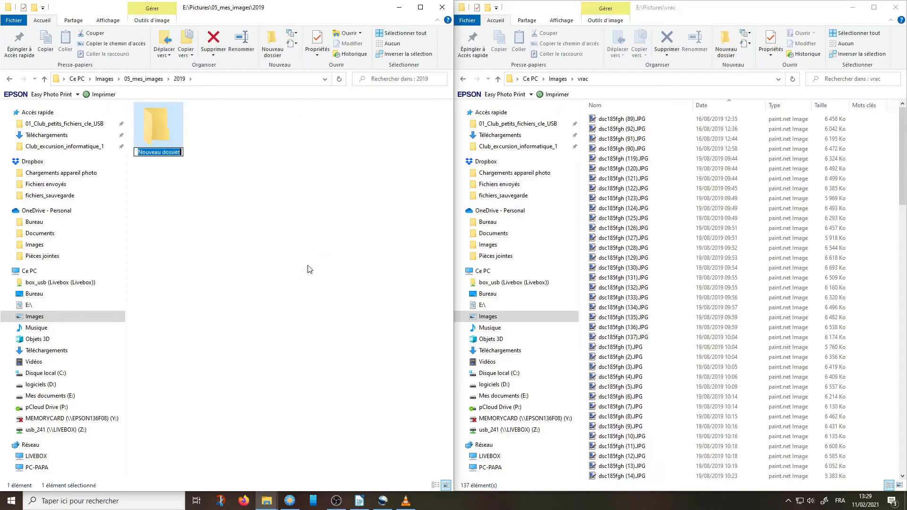
text(0)
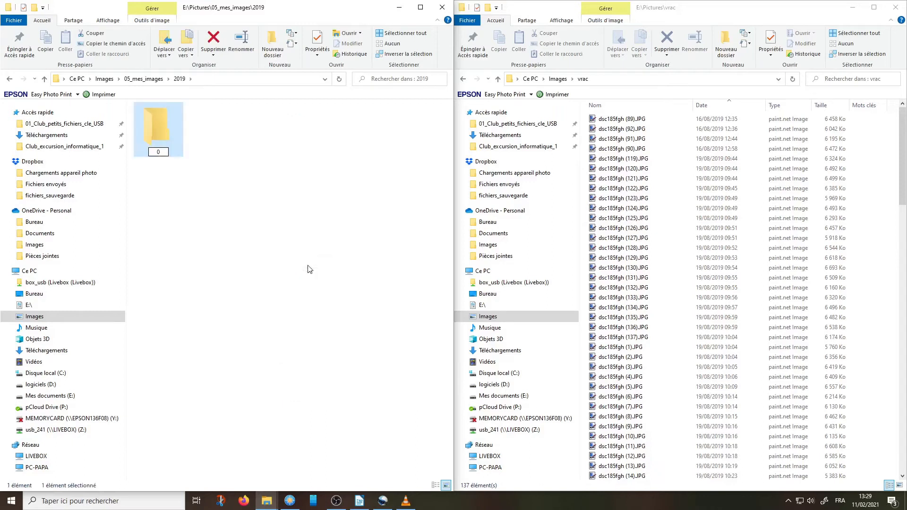
text(019_08)
key(Return)
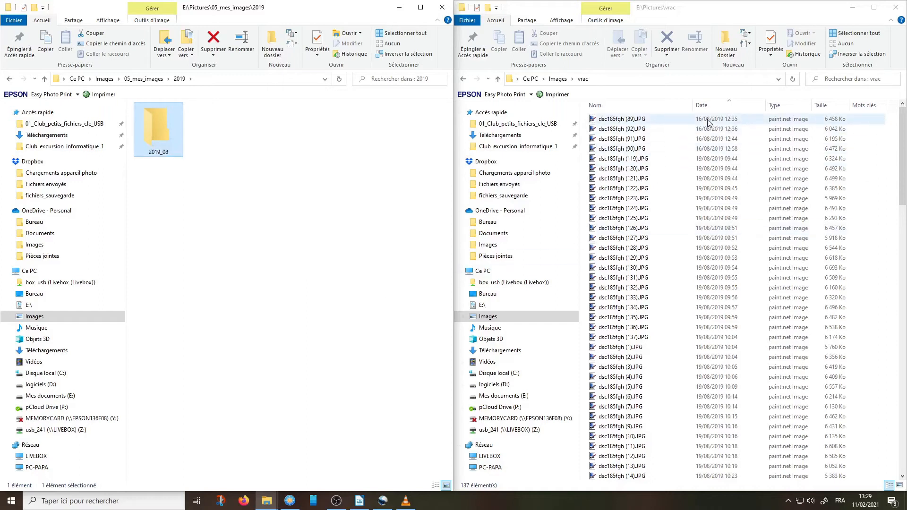
Select the four vrac photos dated 16/08/2019, show the folder as large icons and move the selected photos into the 2019_08 folder.
click(626, 123)
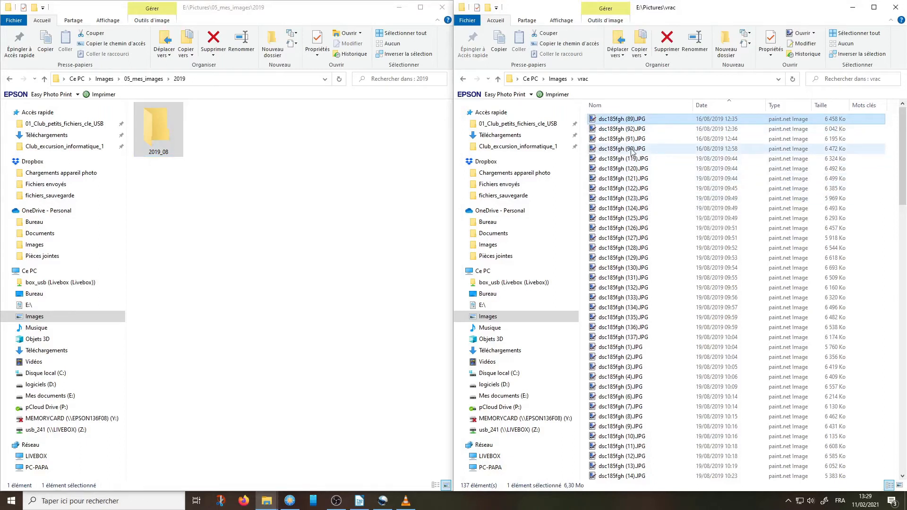
mouse_move(632, 152)
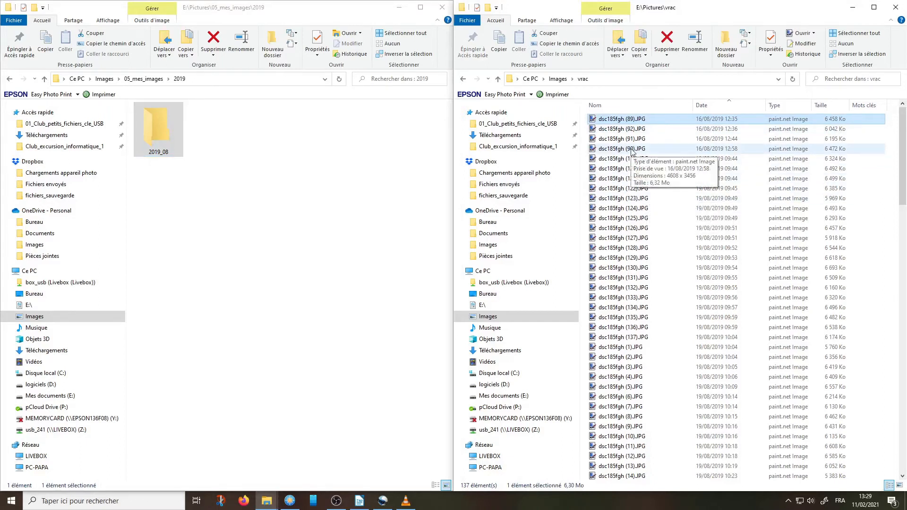
shift+click(633, 149)
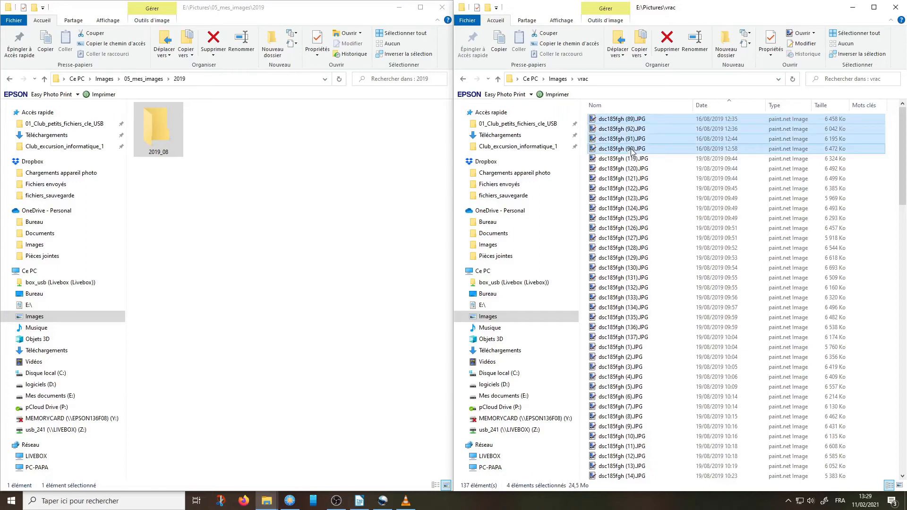
click(562, 22)
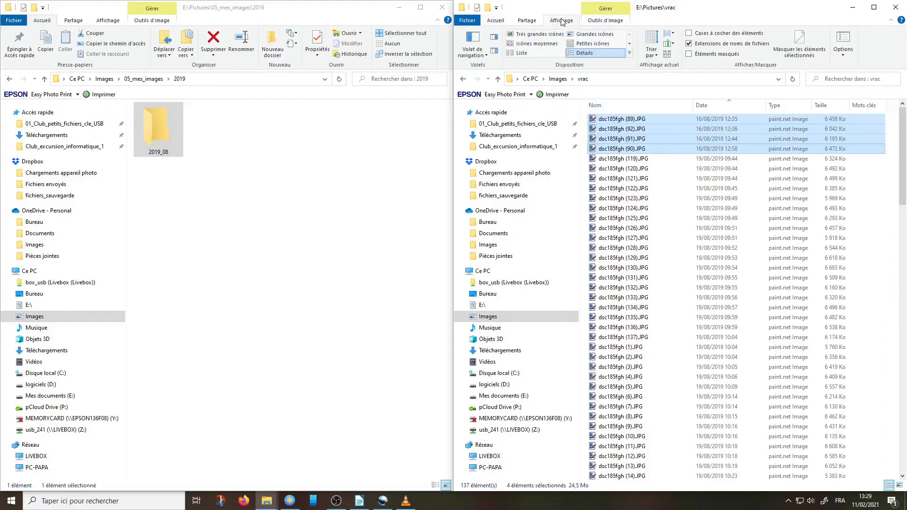
click(595, 34)
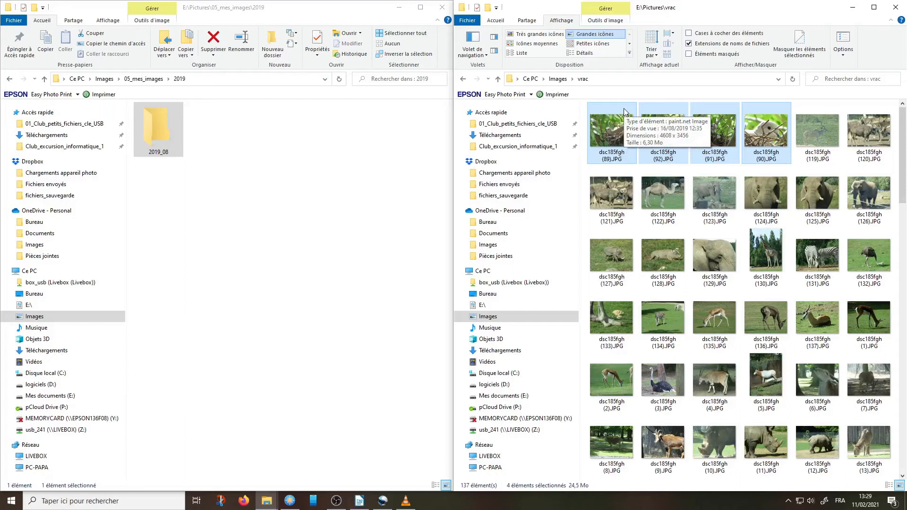
drag(624, 112, 167, 136)
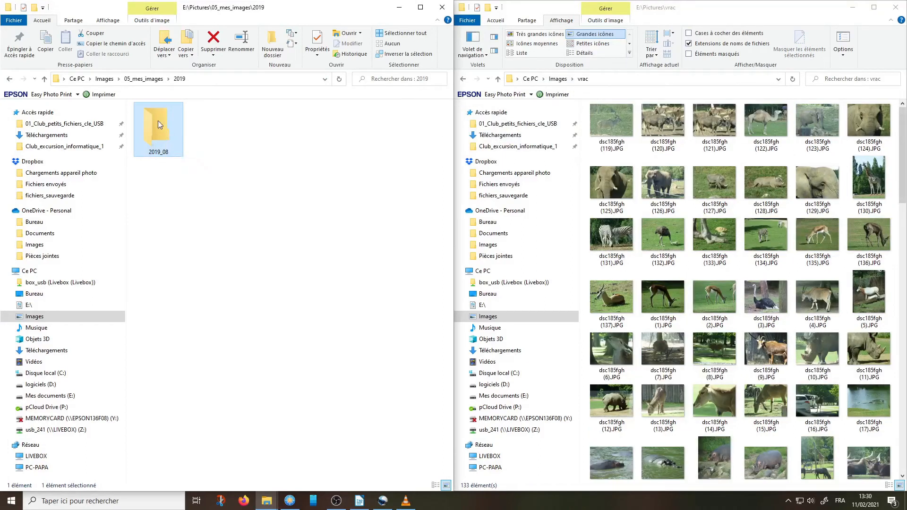
Rename the 2019_08 folder to 2019_08_tourterelles.
right_click(158, 121)
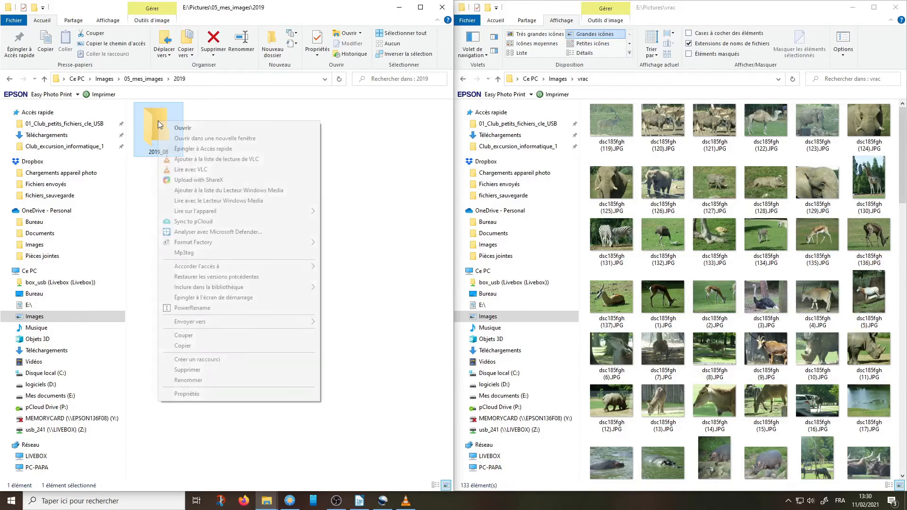
mouse_move(229, 320)
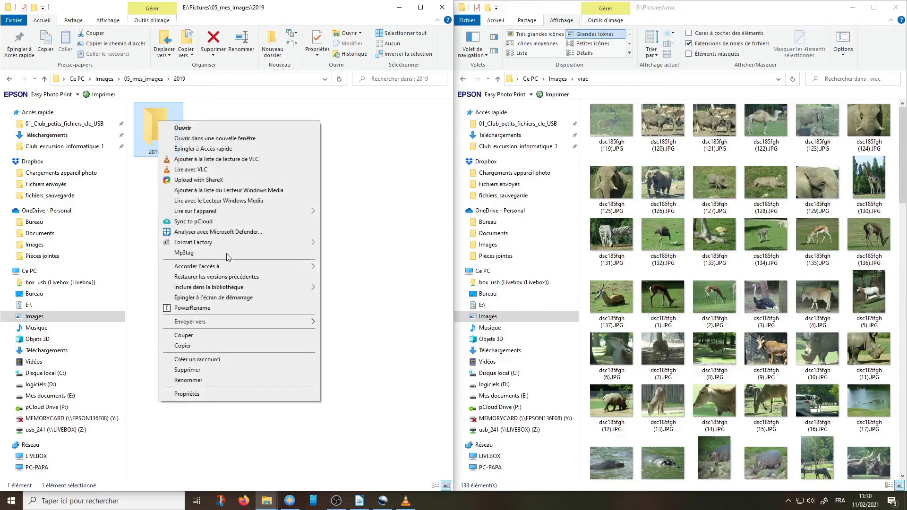
click(230, 381)
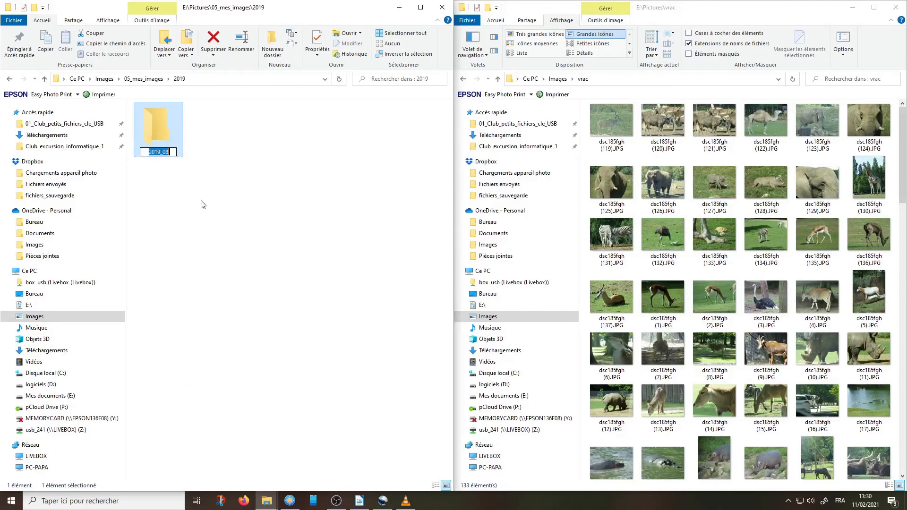
click(169, 151)
text(_)
text(tourterelles)
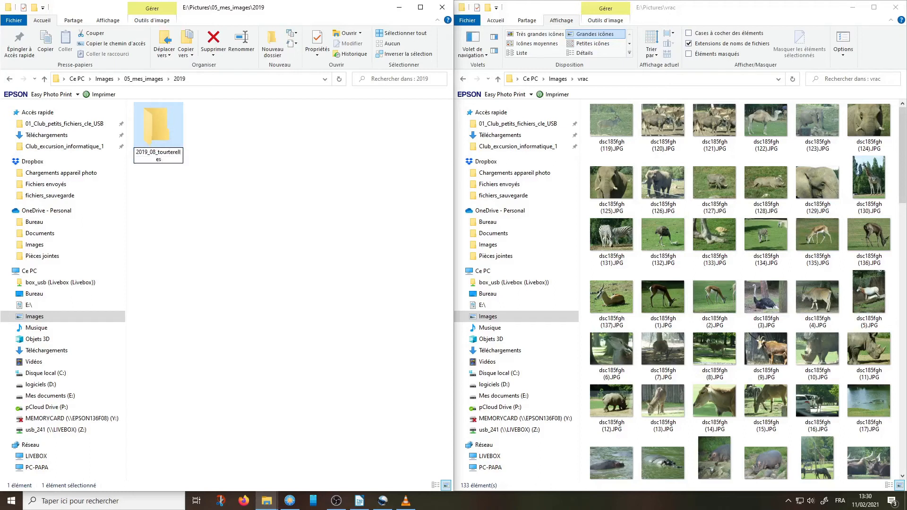
click(294, 227)
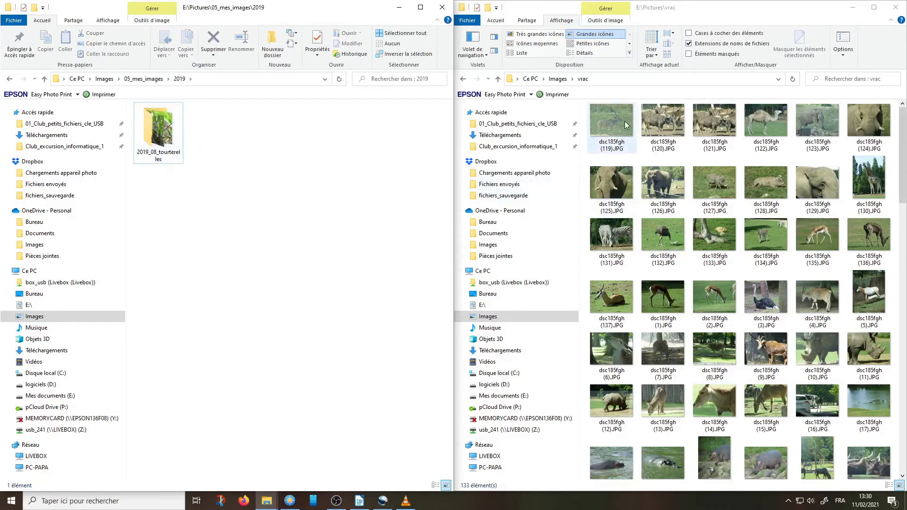
Show the vrac folder in details view and check which photos share the date 19/08/2019.
click(589, 53)
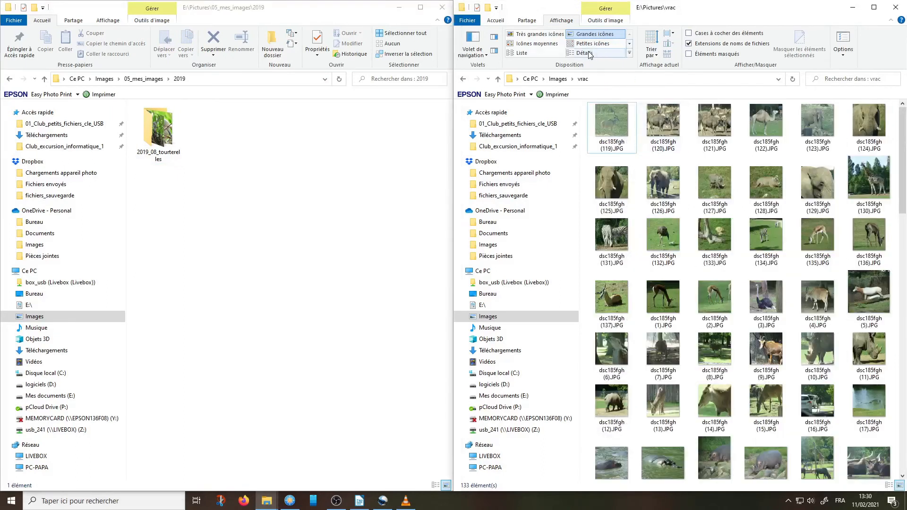
click(589, 53)
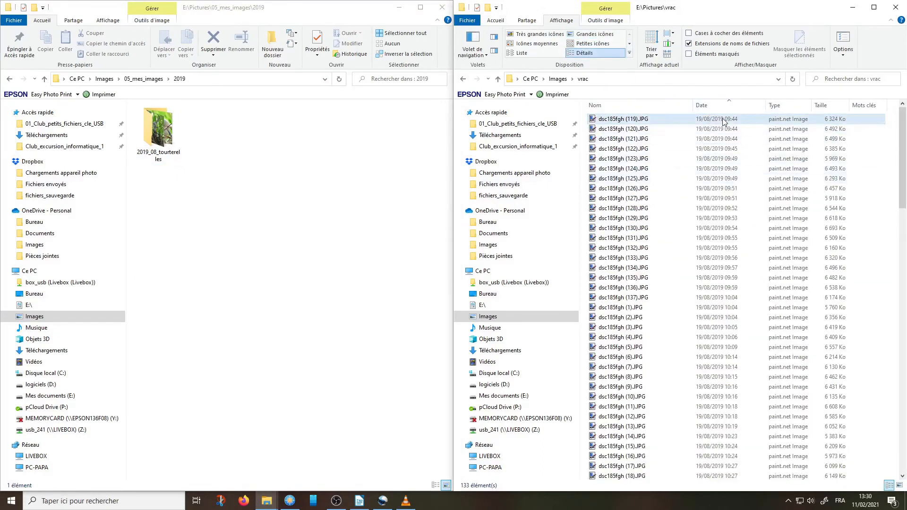
scroll(713, 409, down, 15)
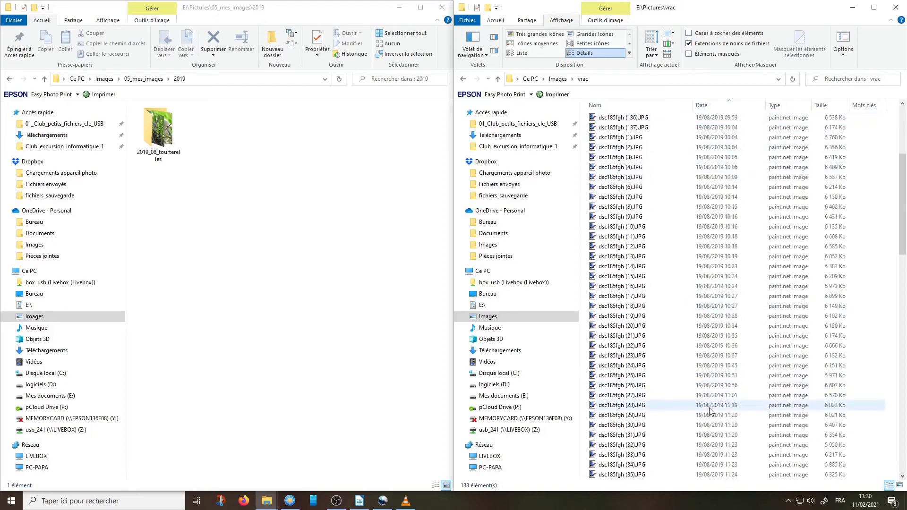
scroll(713, 410, down, 17)
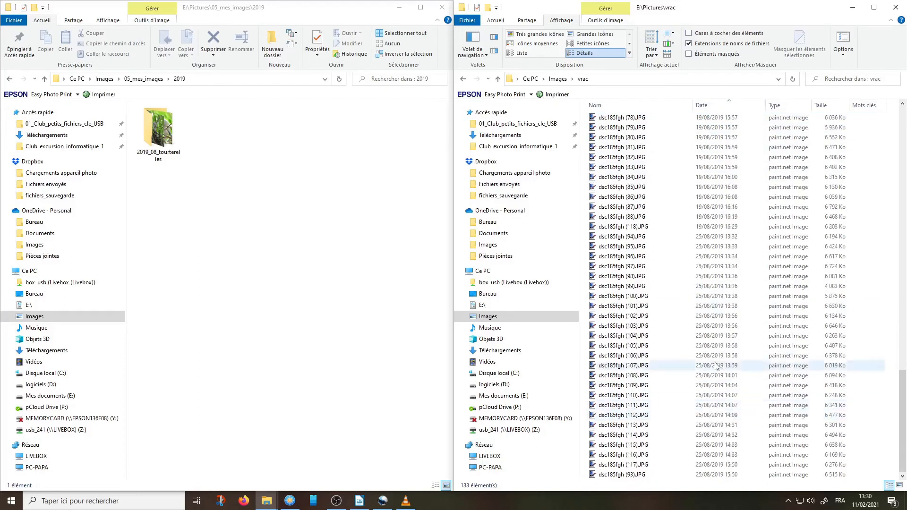
scroll(716, 266, up, 3)
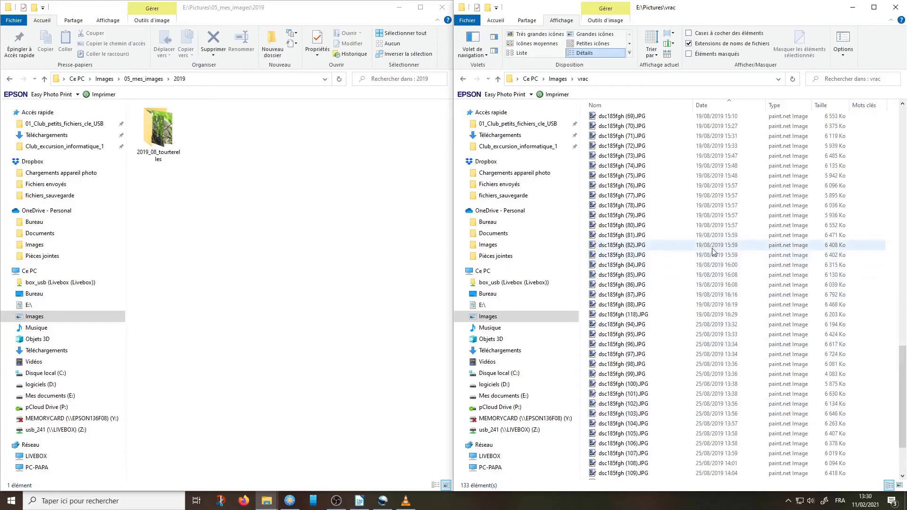
scroll(728, 189, up, 20)
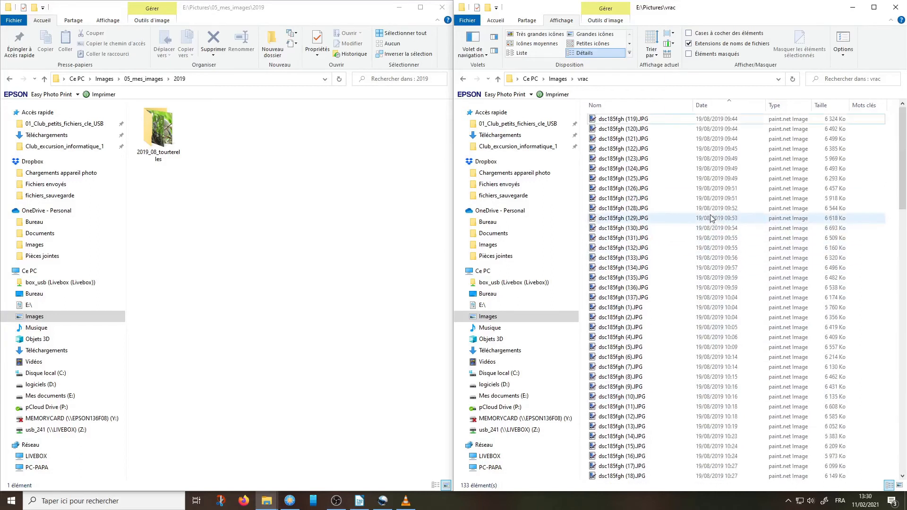
Select all the vrac photos dated 19/08/2019, from dsc185fgh (119) through dsc185fgh (118), and show the folder as large icons.
click(713, 120)
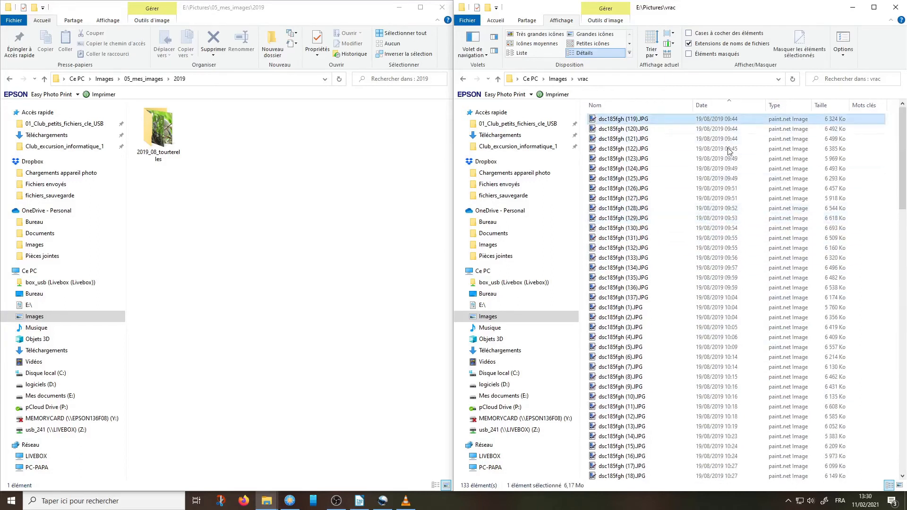
drag(903, 147, 906, 201)
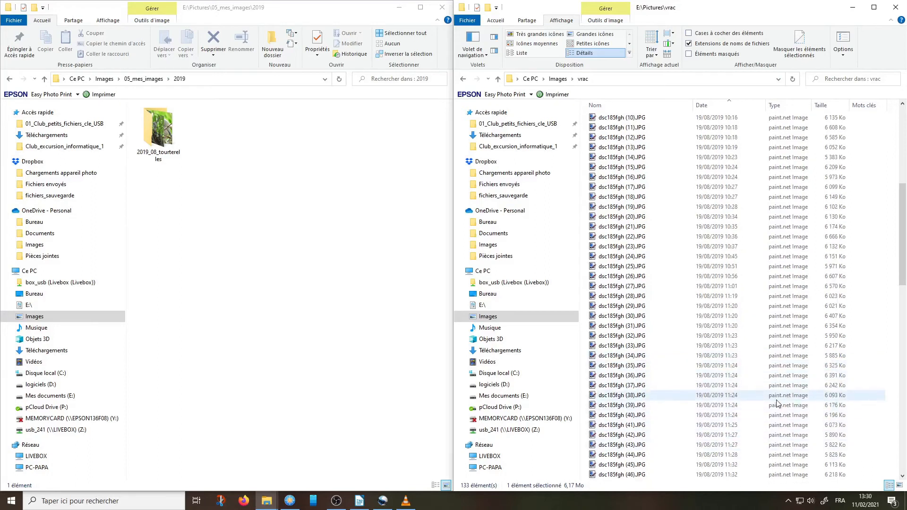
scroll(780, 405, down, 6)
scroll(722, 410, down, 6)
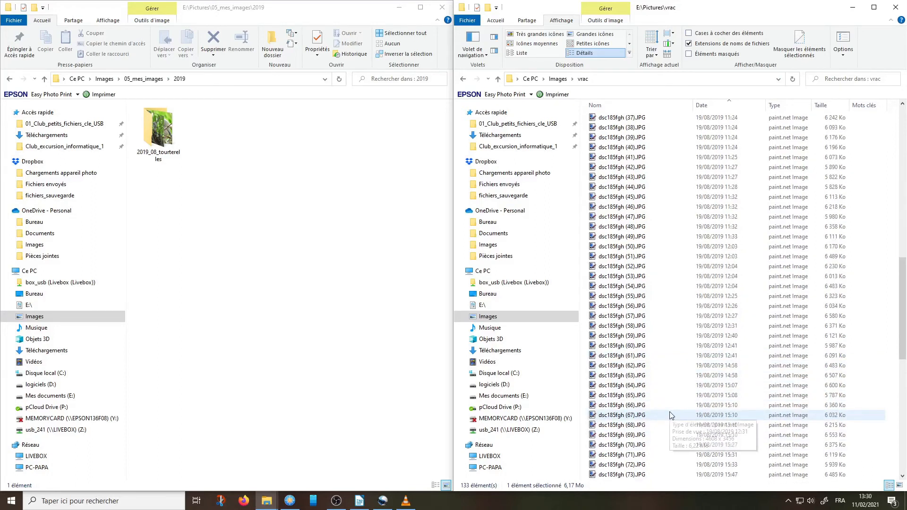
scroll(635, 479, down, 6)
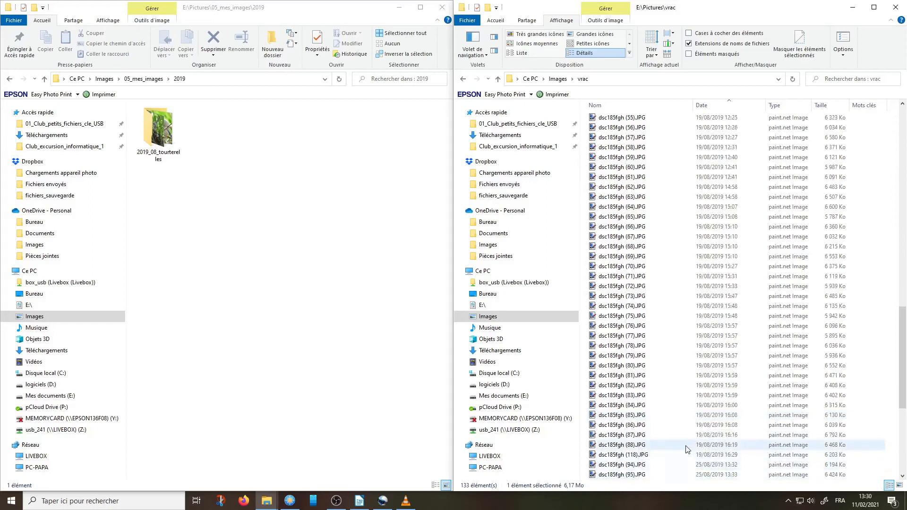
shift+click(626, 456)
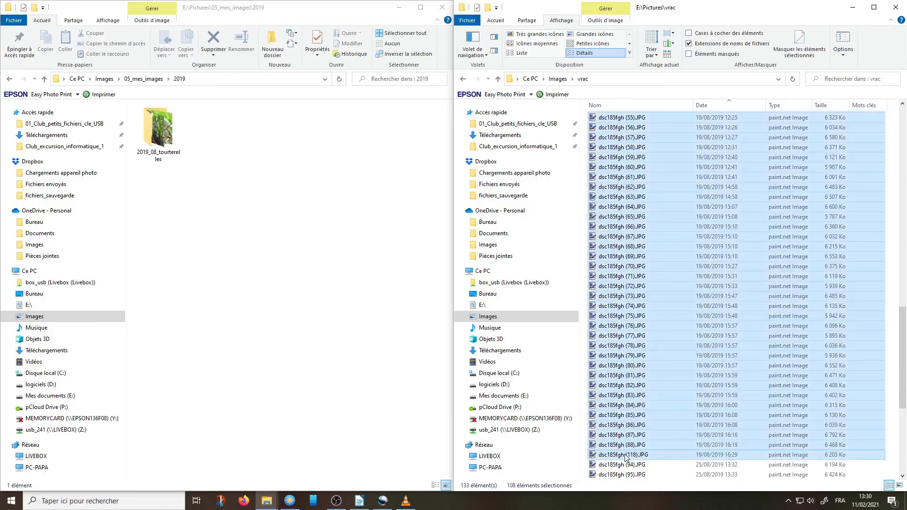
click(588, 35)
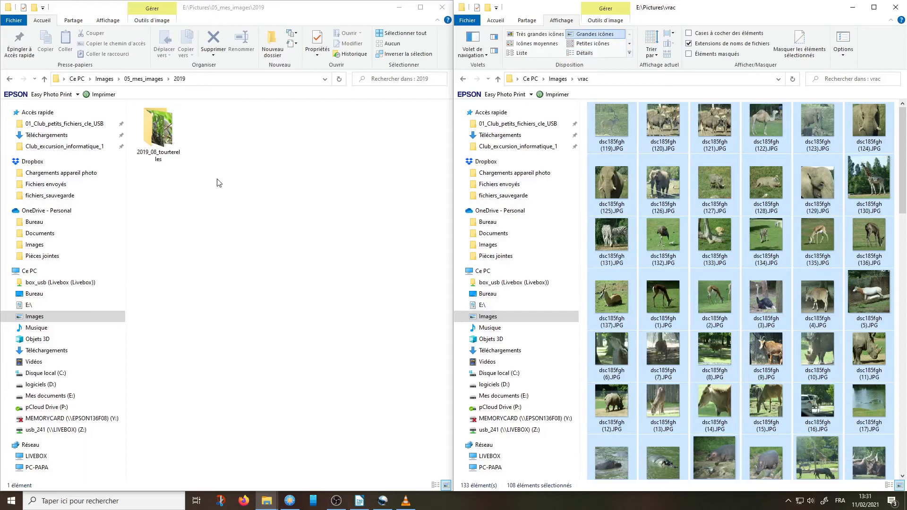
Create a new folder named 2019_08_thoiry inside the 2019 folder.
click(175, 201)
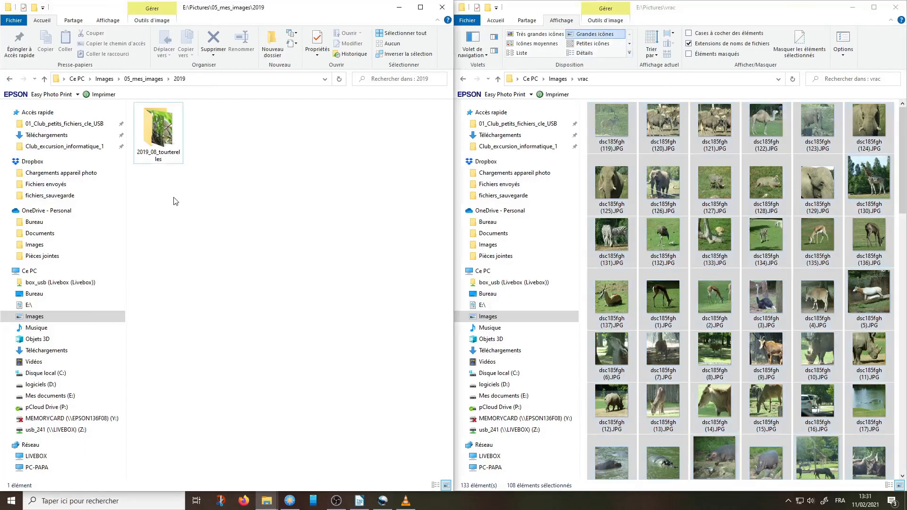
right_click(175, 202)
mouse_move(217, 310)
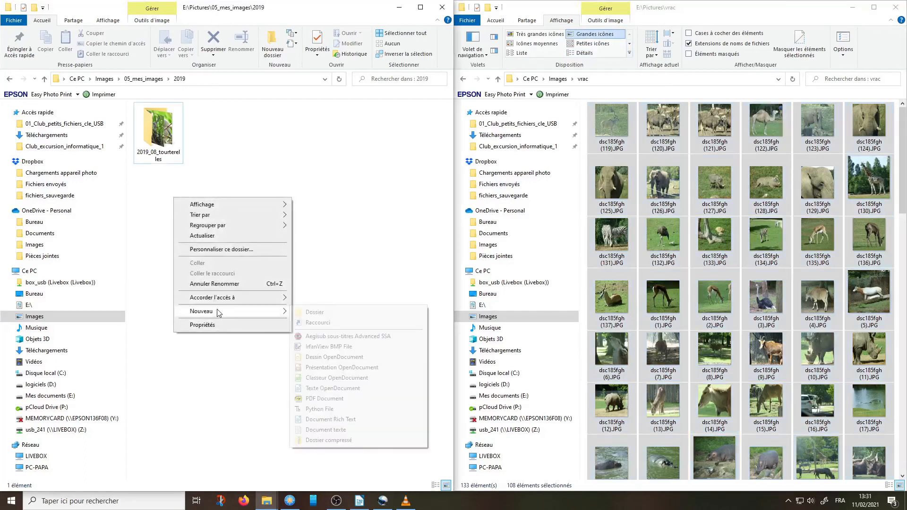
click(328, 314)
text(2019_08_)
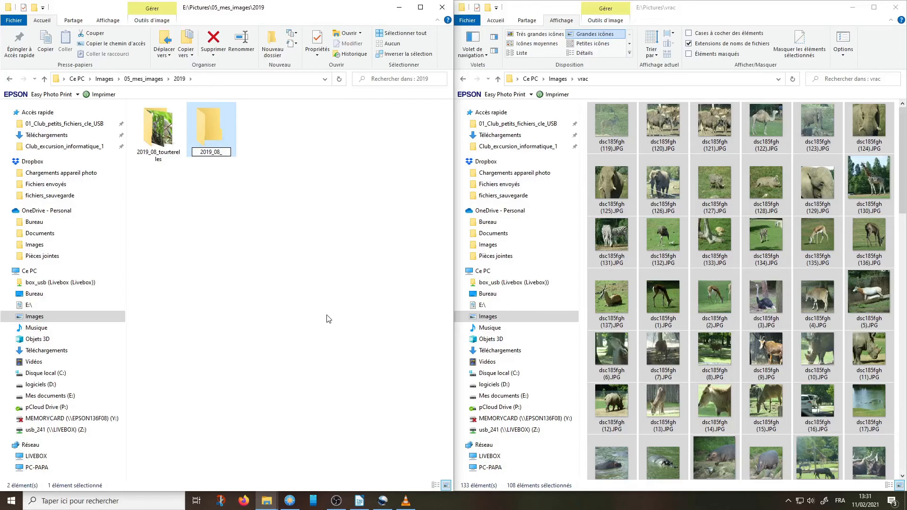
text(thoiry)
key(Return)
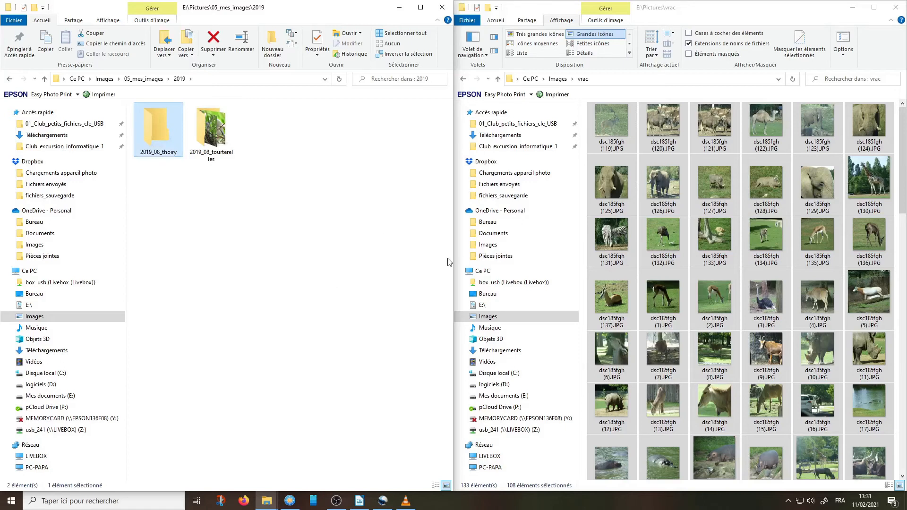
Move the selected vrac photos into the 2019_08_thoiry folder and show the remaining vrac photos in details view.
click(714, 10)
drag(617, 117, 162, 143)
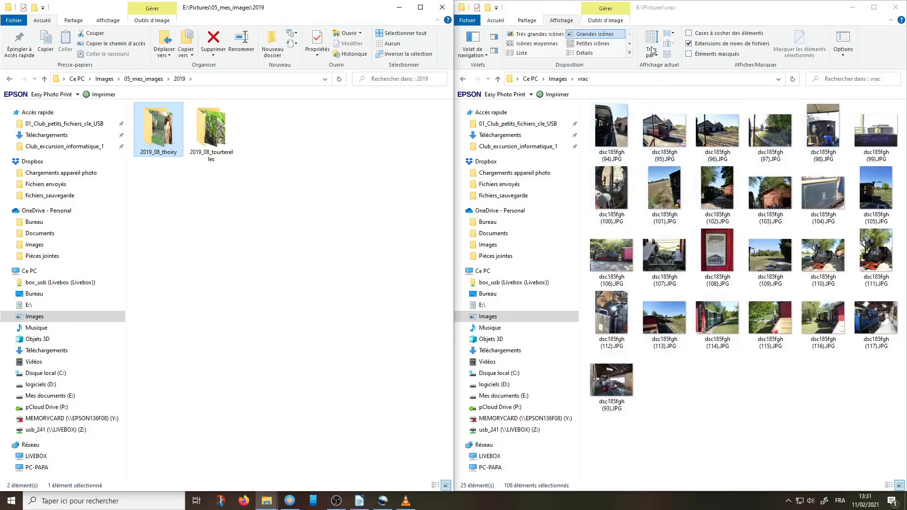
click(589, 55)
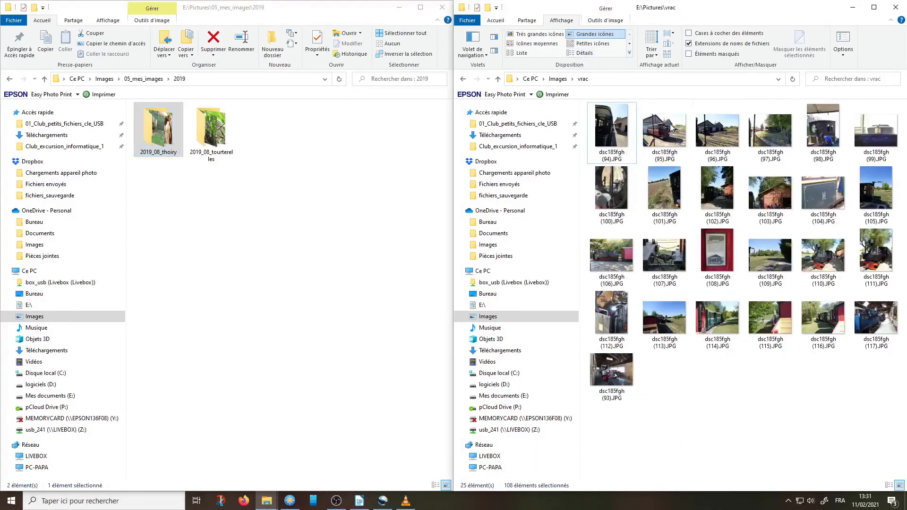
click(585, 53)
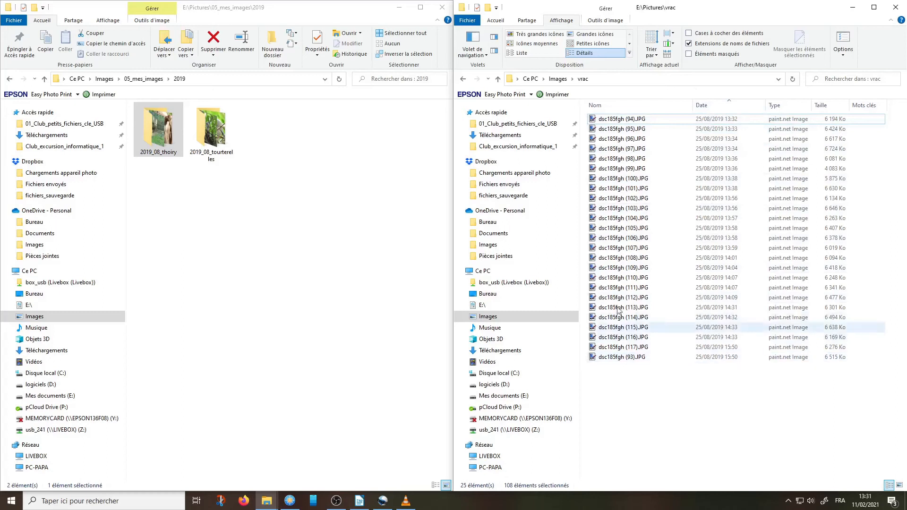
Create a new folder named 2019_08_tramway_pithivier inside the 2019 folder.
right_click(272, 181)
mouse_move(325, 292)
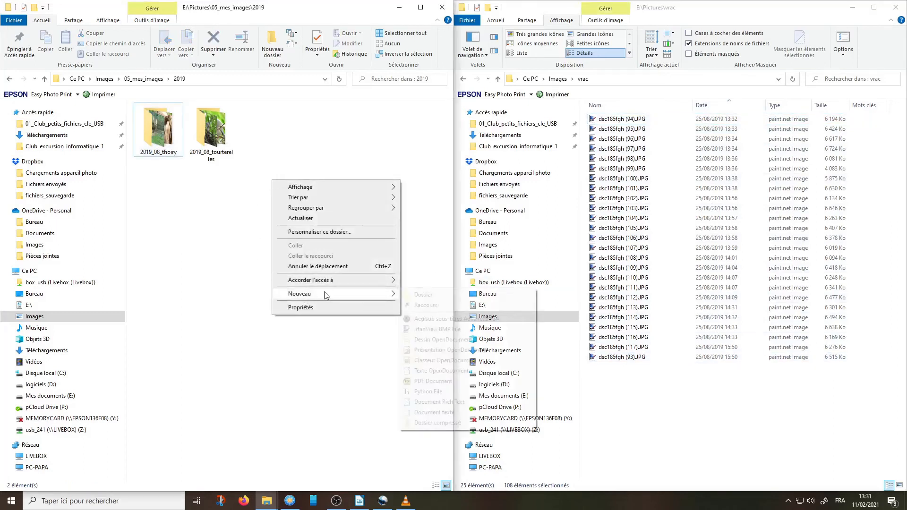
click(431, 295)
text(2019_0)
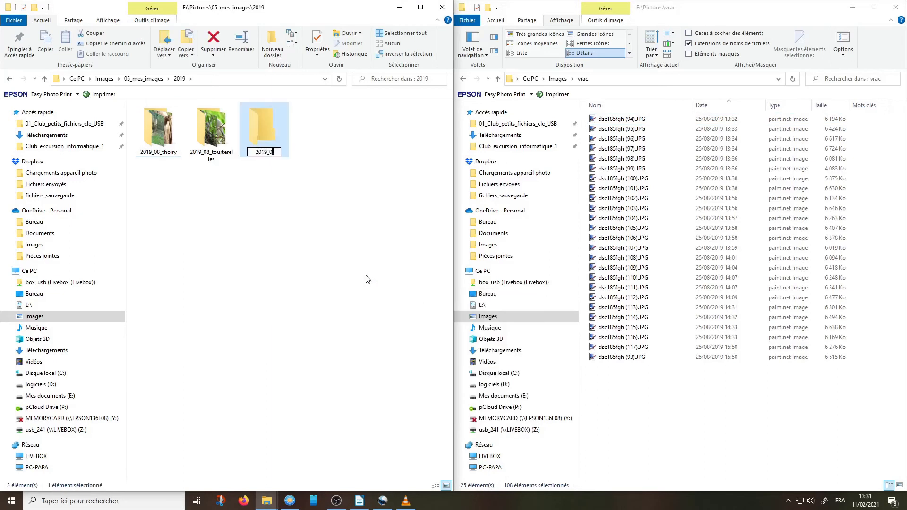
text(8_tramway_pi)
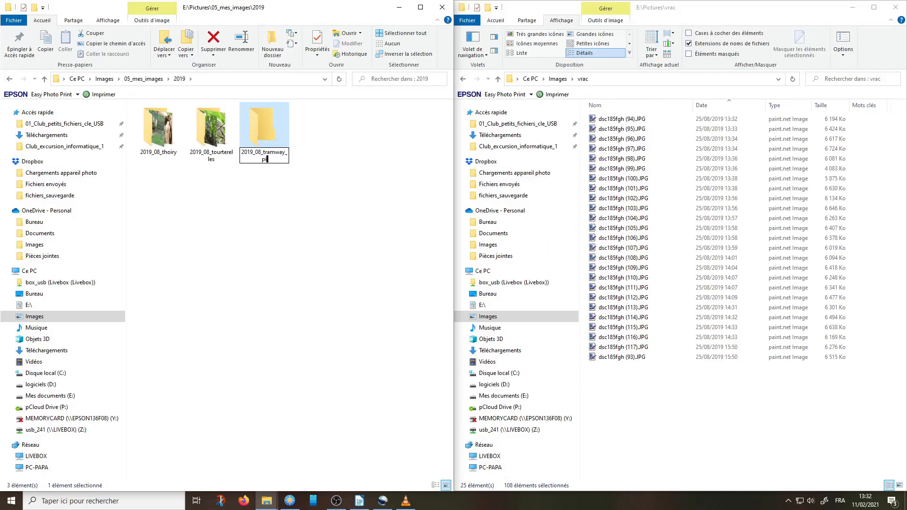
text(thivier)
key(Return)
Select all the vrac photos dated 25/08/2019, show them as large icons and move them into the 2019_08_tramway_pithivier folder.
click(754, 8)
click(615, 119)
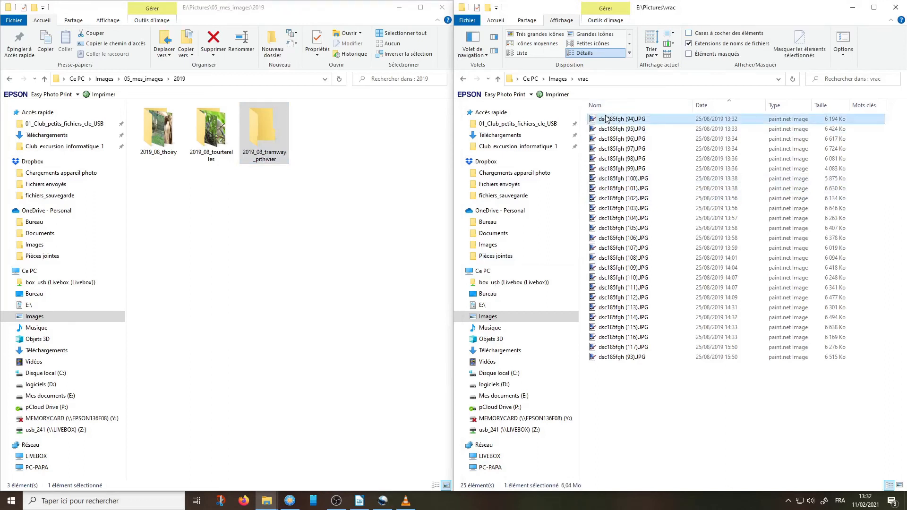
shift+click(616, 358)
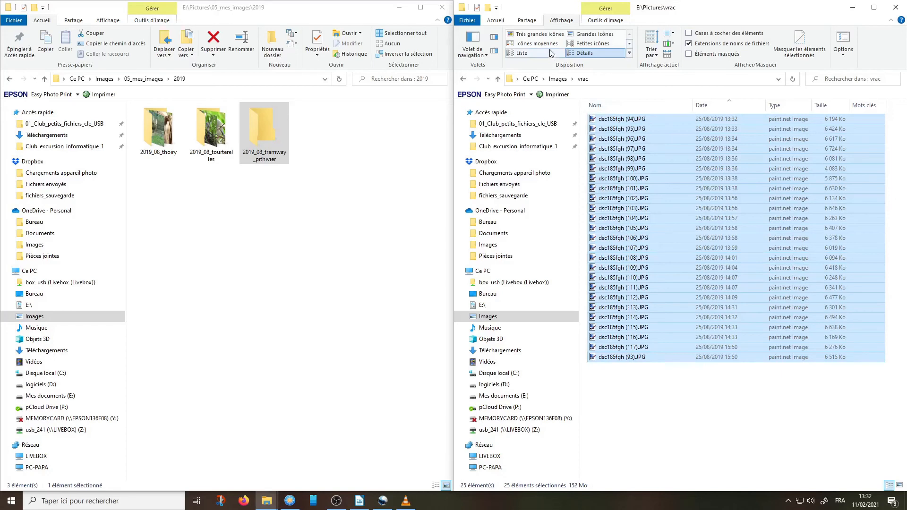
click(591, 35)
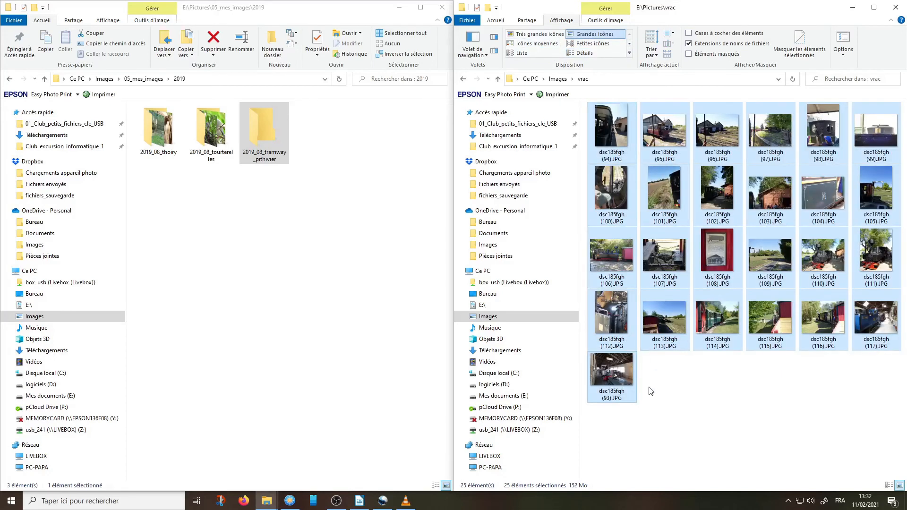
drag(614, 140, 277, 136)
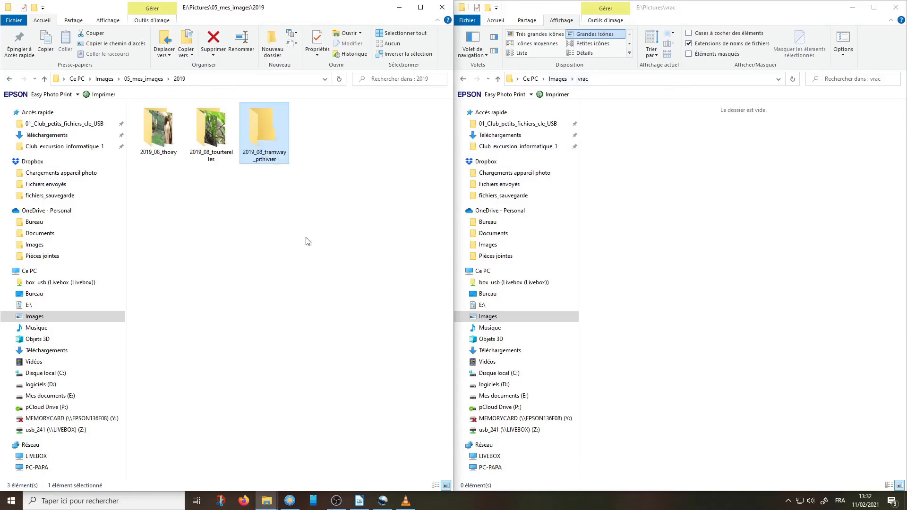
click(325, 242)
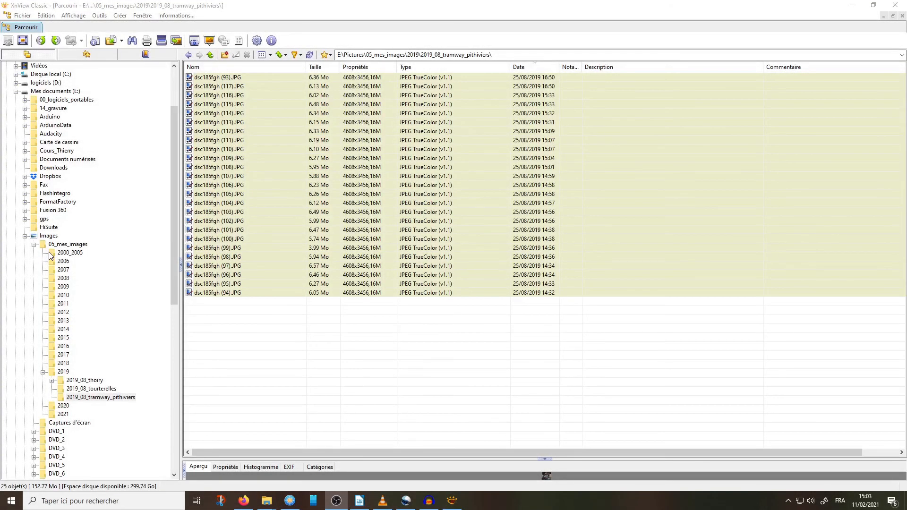
Switch to XnView Classic and browse through Images and 05_mes_images to the 2019_08_tramway_pithiviers folder.
click(416, 10)
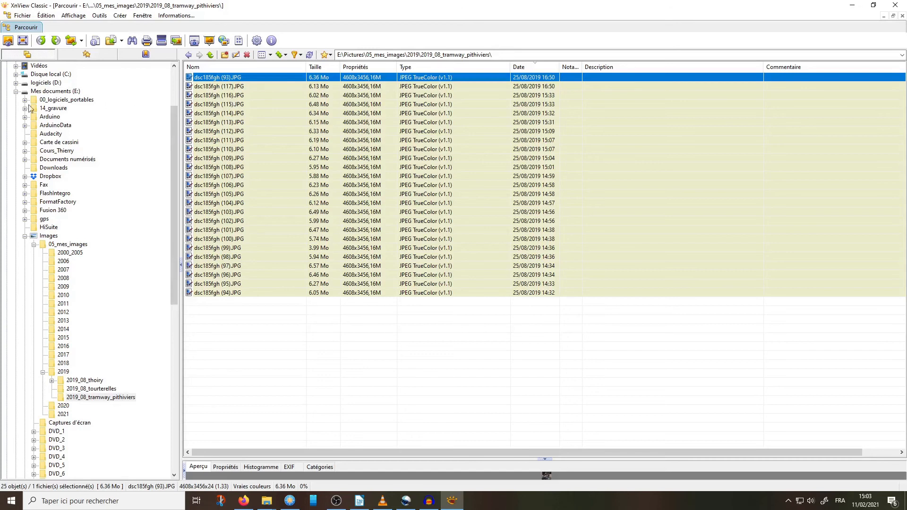
click(44, 238)
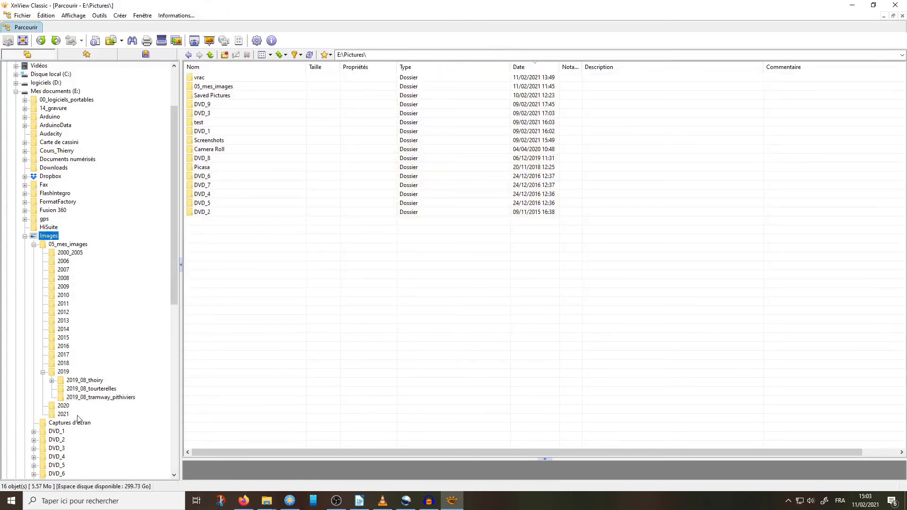
click(72, 245)
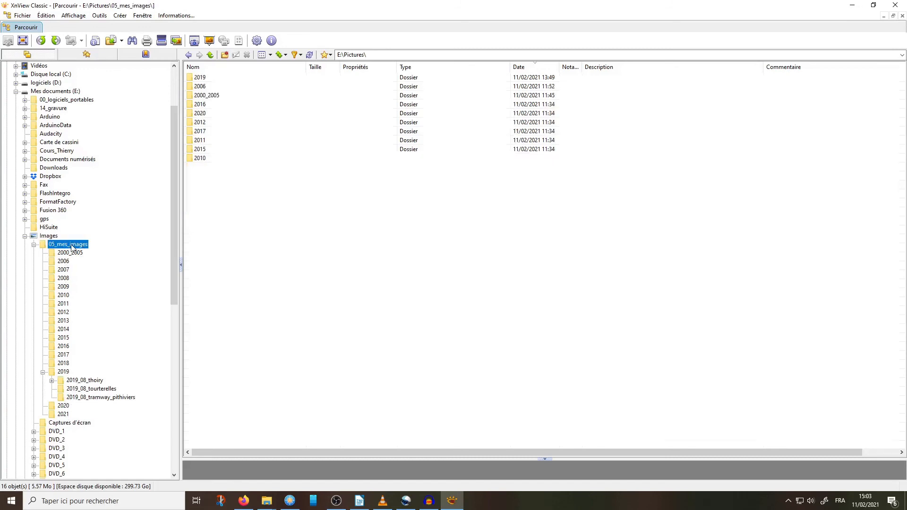
click(86, 398)
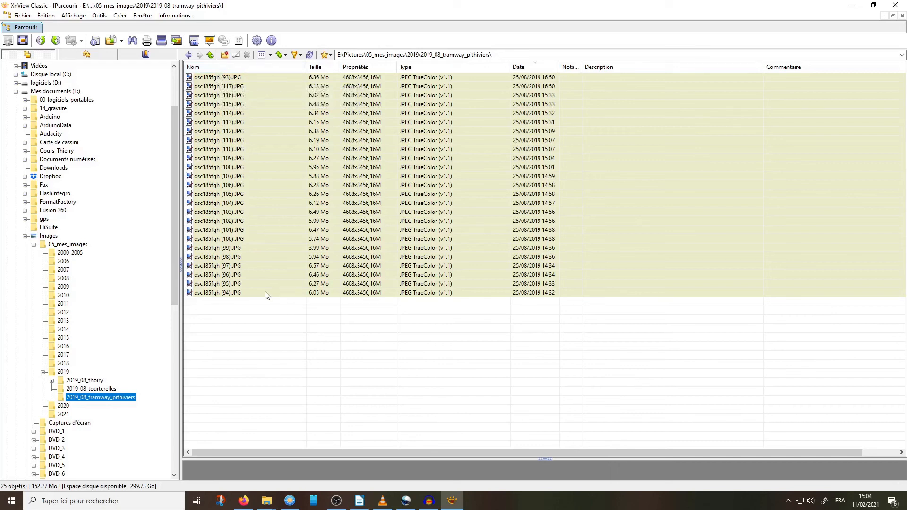
Select all the photos in the 2019_08_tramway_pithiviers folder and open batch renaming for them.
click(221, 78)
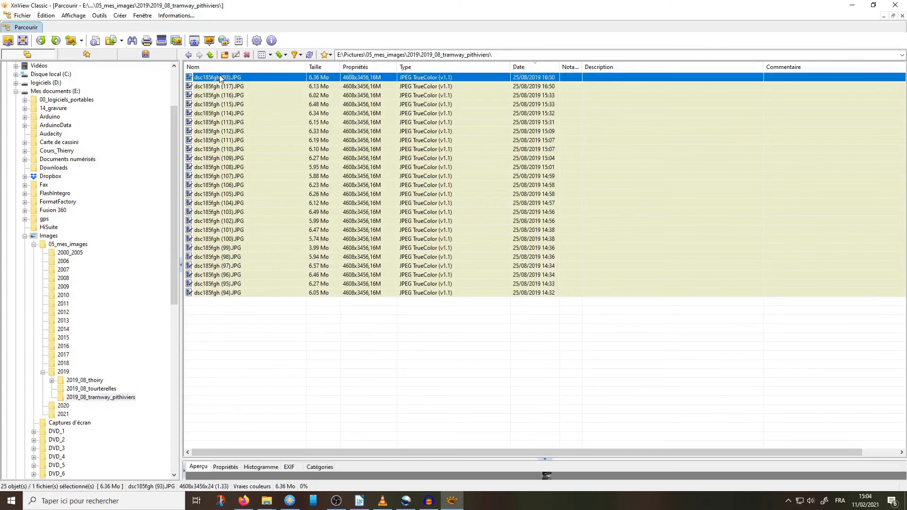
shift+click(245, 294)
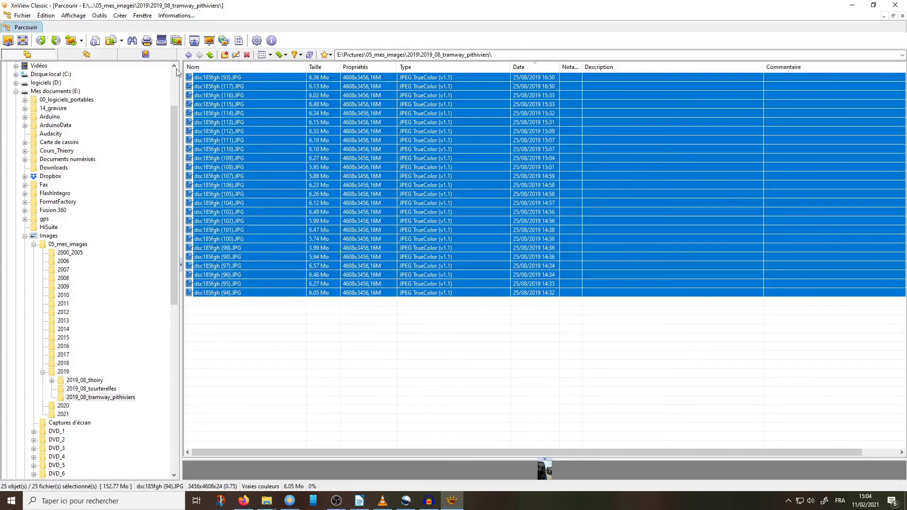
click(103, 18)
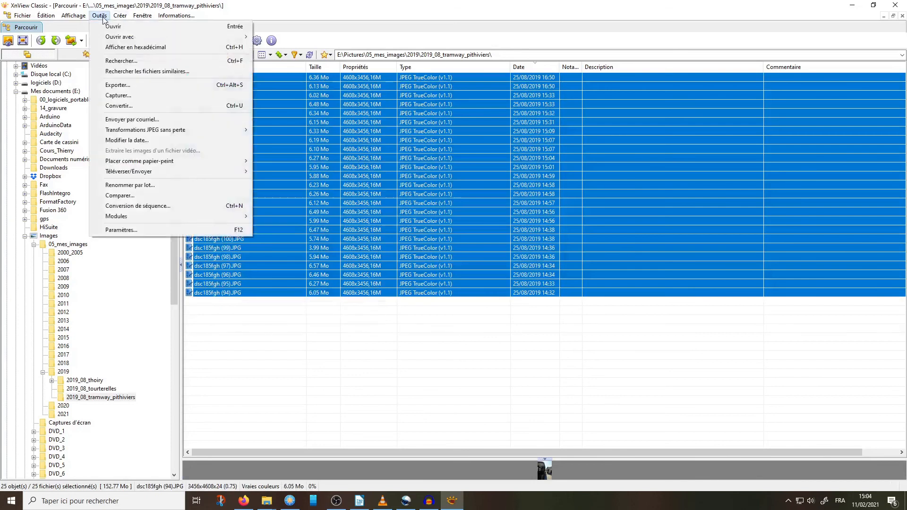
click(131, 186)
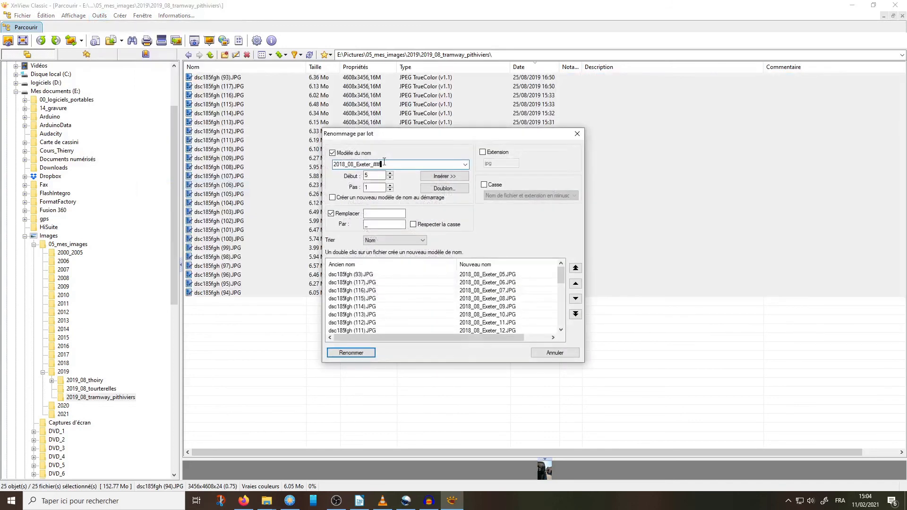
Change the year in the batch-rename name template to 2019 and remove the old place name Exeter from it.
drag(341, 164, 346, 164)
text(9)
key(Right)
key(Right)
key(Right)
key(Delete)
key(Delete)
key(Delete)
key(Delete)
key(Delete)
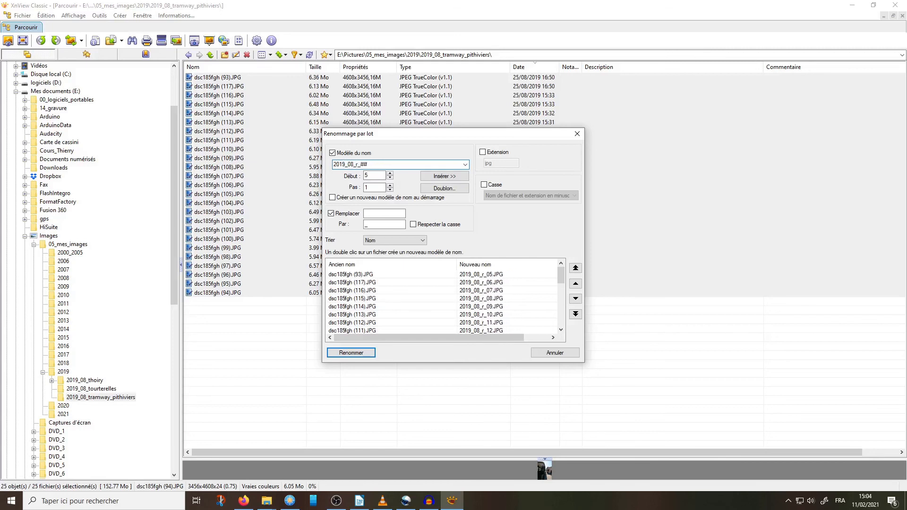
key(Delete)
Complete the name template as 2019_08_tramway_pithiviers_## and rename all the selected photos with it.
text(_tramway_)
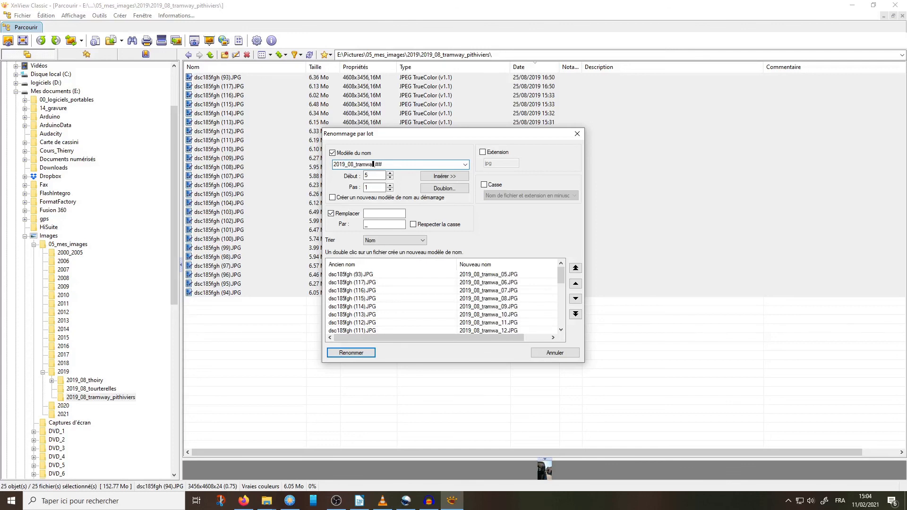
text(pithivi)
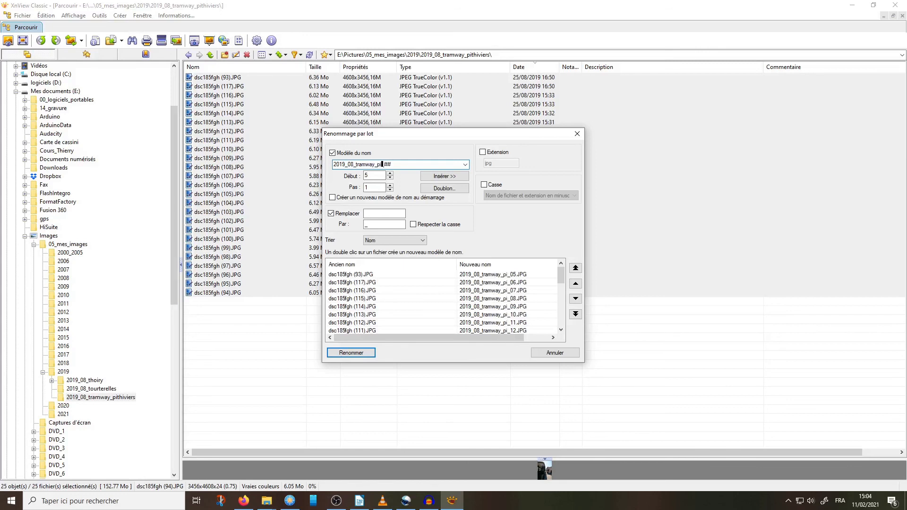
text(ers)
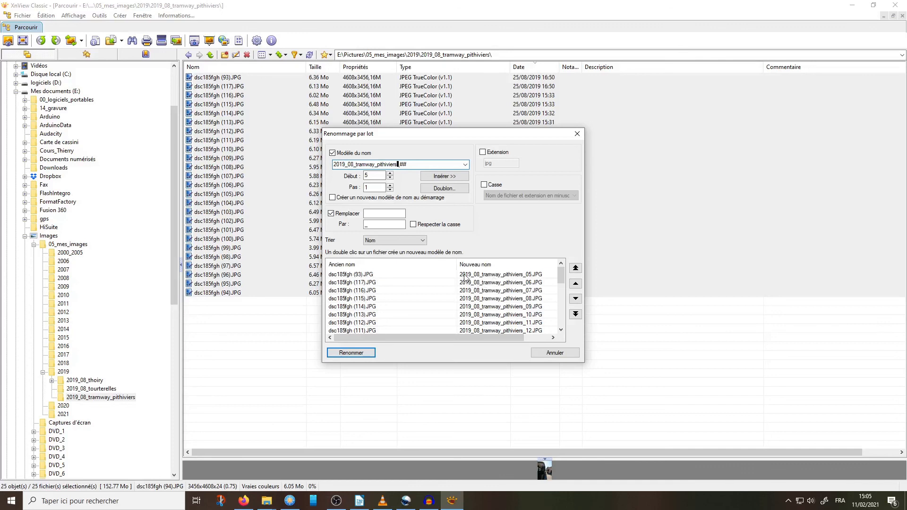
click(351, 353)
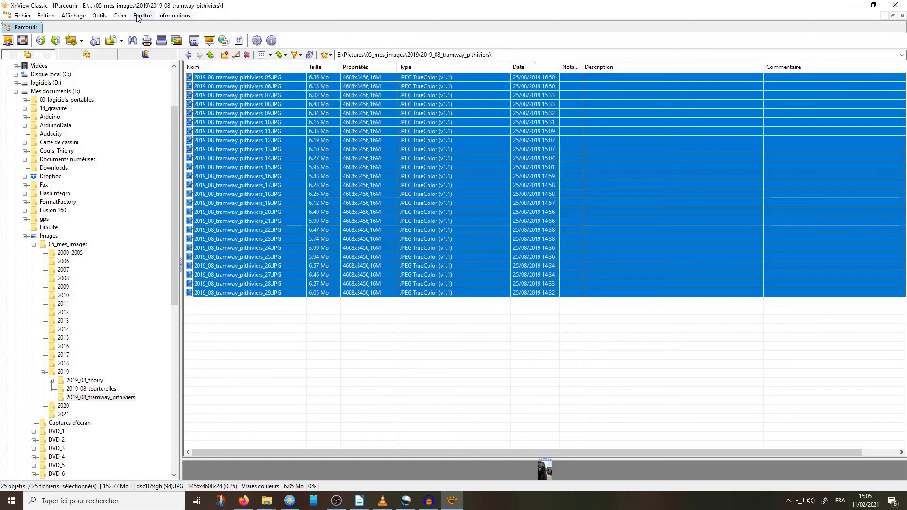
Batch-rename the selected photos again with the template 2019_08_tramway_pithiviers_##, starting the numbering at 1.
click(99, 15)
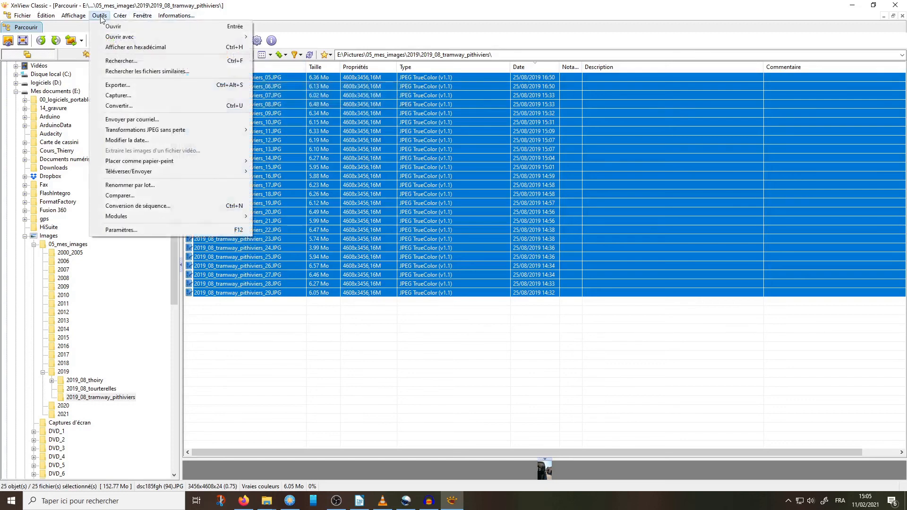
click(147, 186)
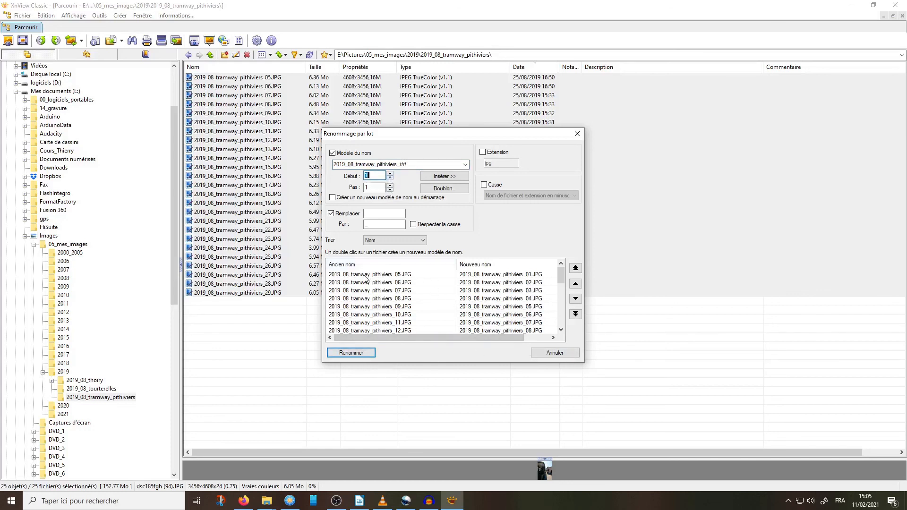
click(352, 352)
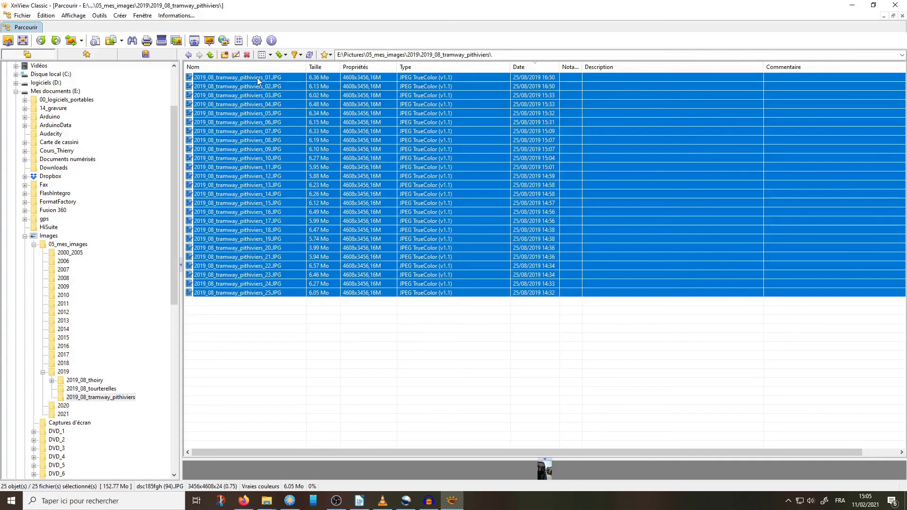
Switch to the File Explorer window showing the matin folder and open 2019_08_tramway_pithiviers inside 2019 to check the renamed photos.
click(267, 504)
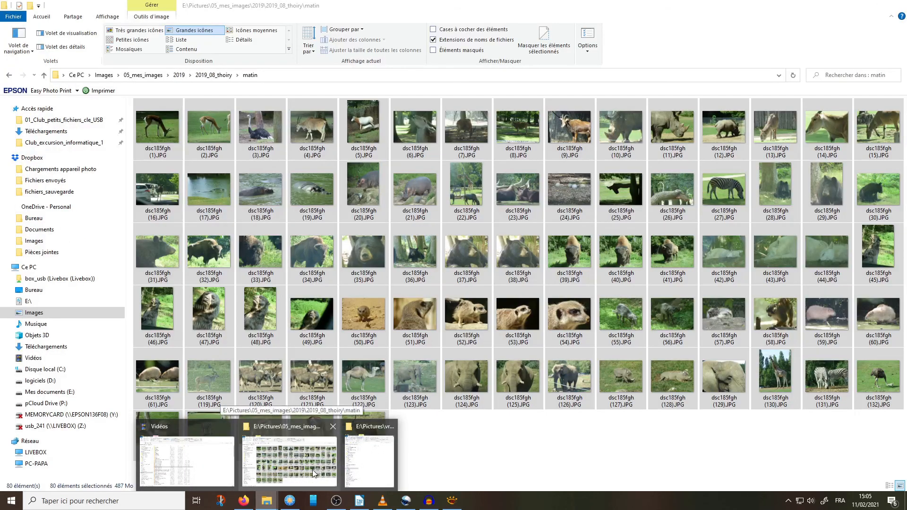
click(312, 470)
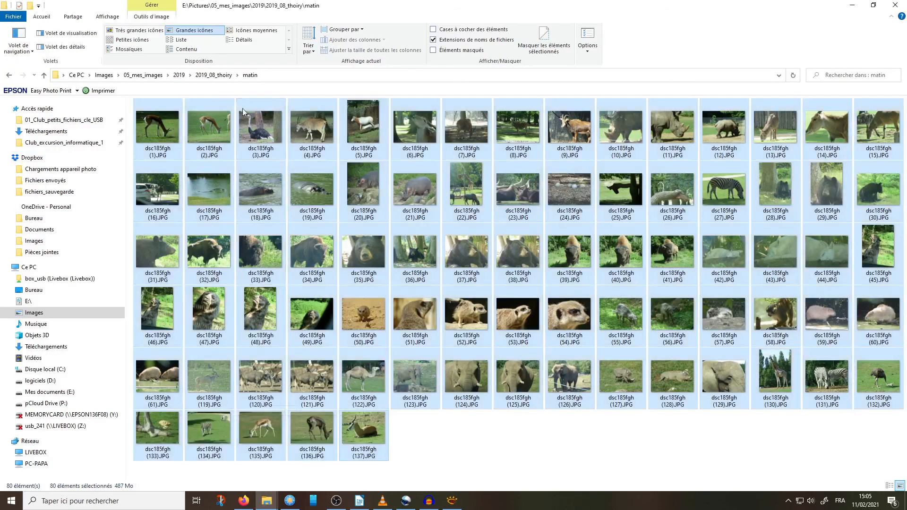
click(180, 75)
double_click(262, 130)
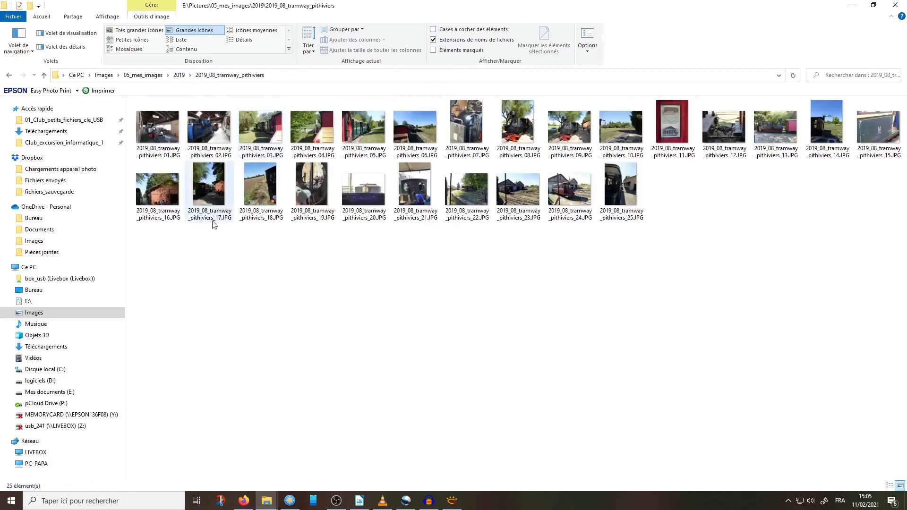